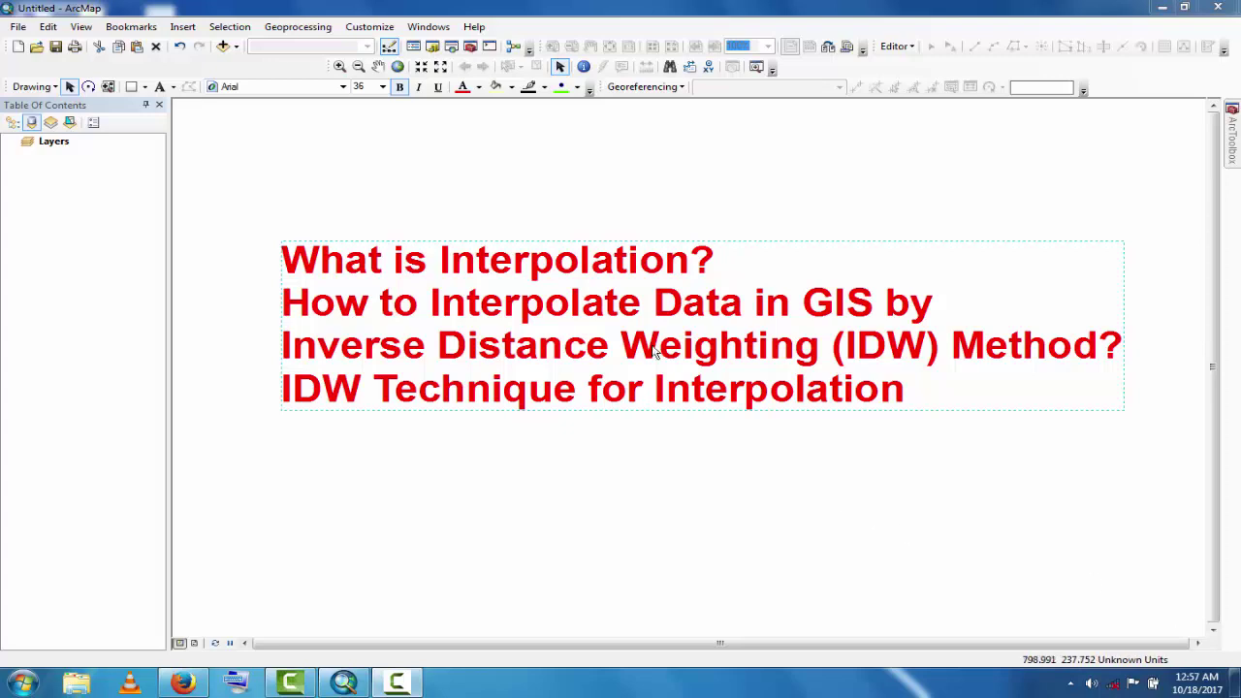
# Delete the red interpolation title text from the map.
pyautogui.rightClick(648, 341)
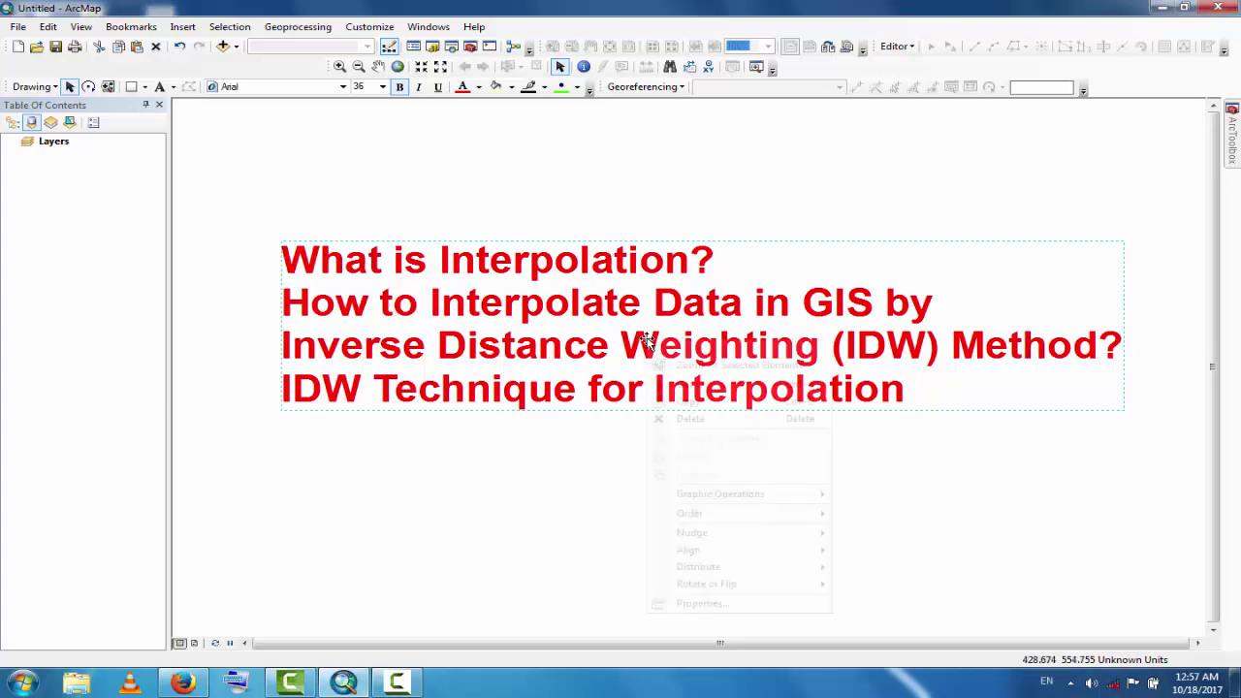
pyautogui.press('Escape')
pyautogui.press('Delete')
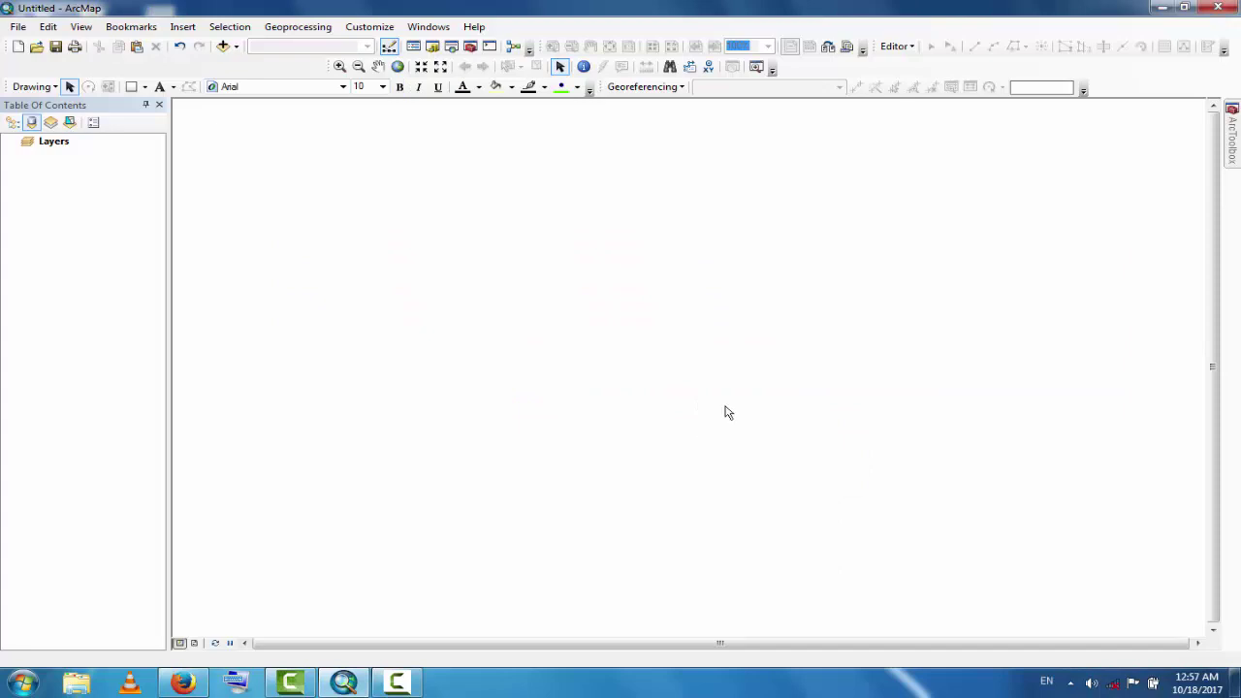
# Add the PeshTWtotal.csv table from the PHE GIS folder to the map.
pyautogui.moveTo(1231, 134)
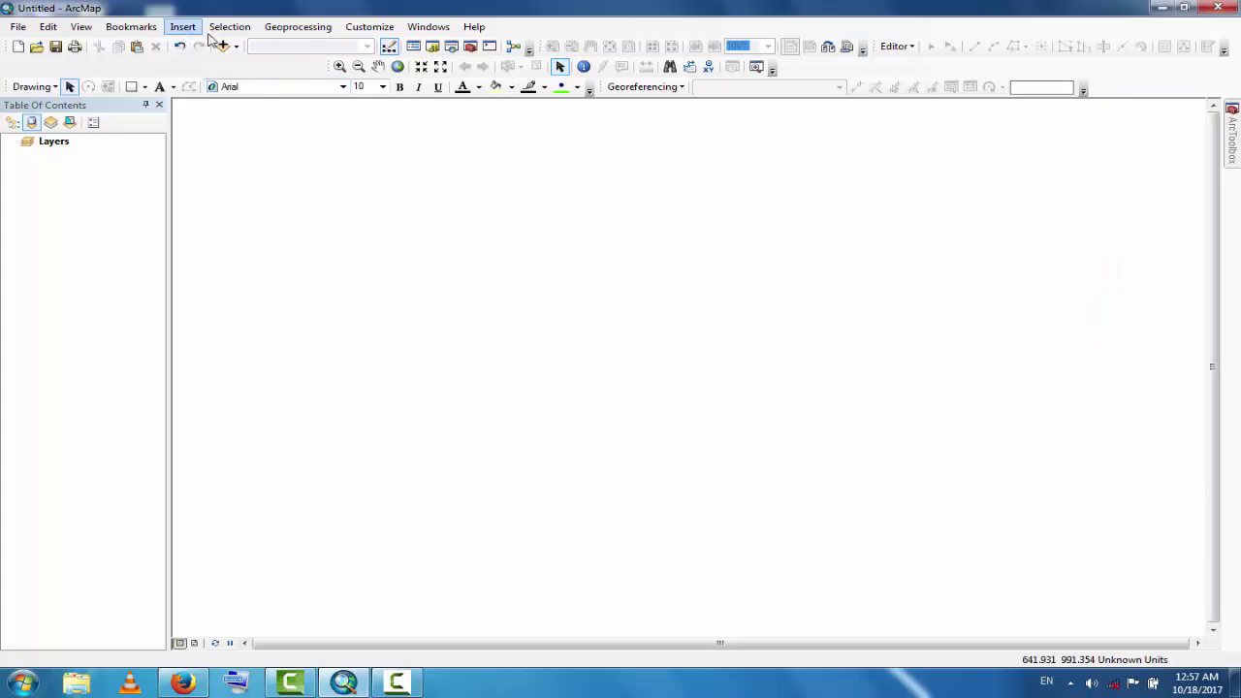
pyautogui.click(229, 46)
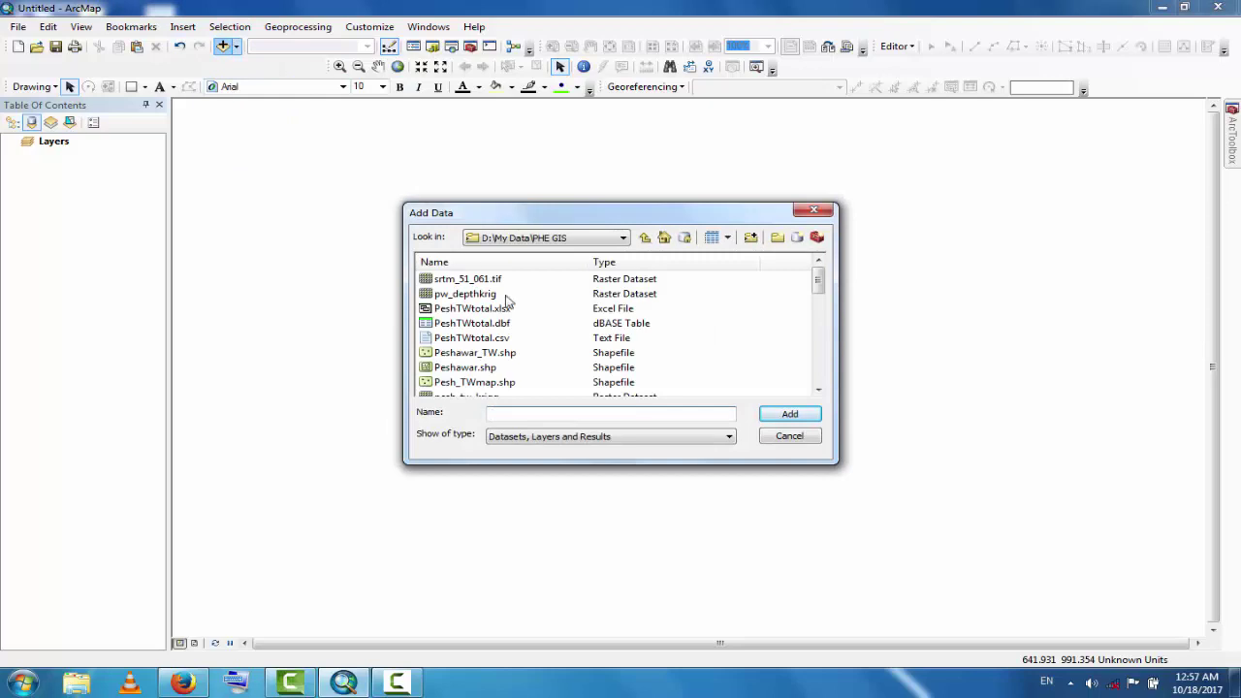
pyautogui.click(482, 339)
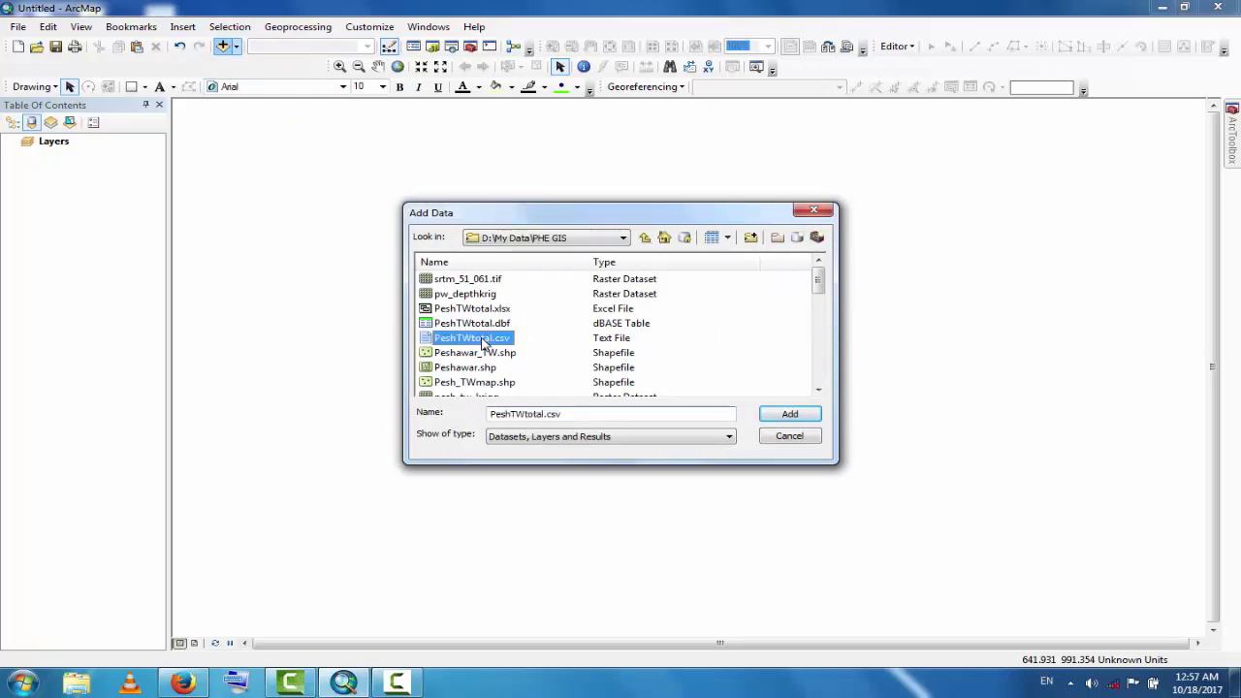
pyautogui.click(788, 415)
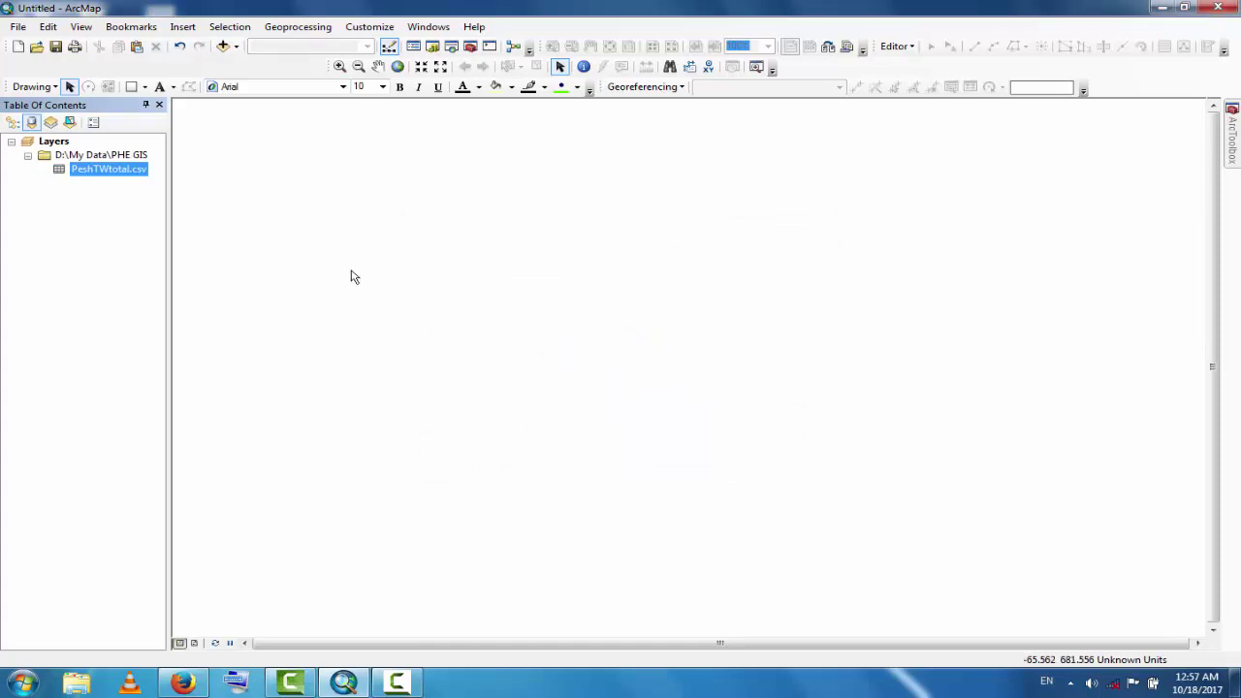
# Export all records of PeshTWtotal.csv to a DBF table on the desktop and replace the CSV with it in the map.
pyautogui.rightClick(114, 170)
pyautogui.moveTo(189, 260)
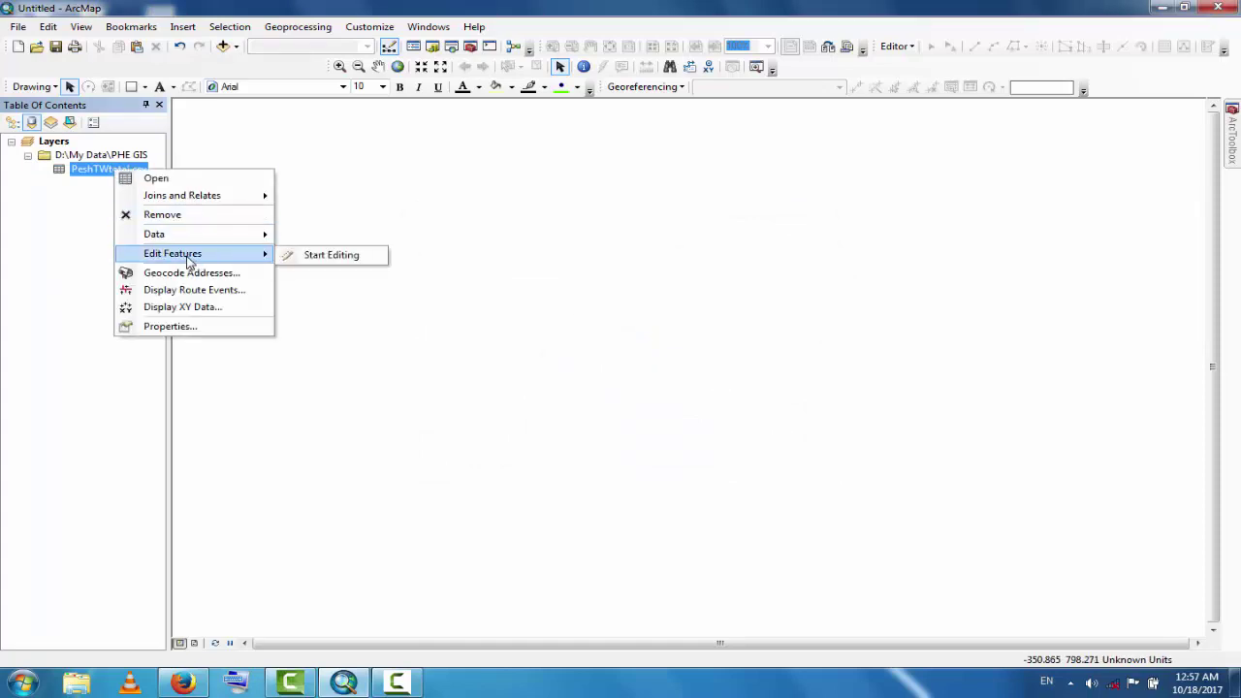
pyautogui.moveTo(242, 236)
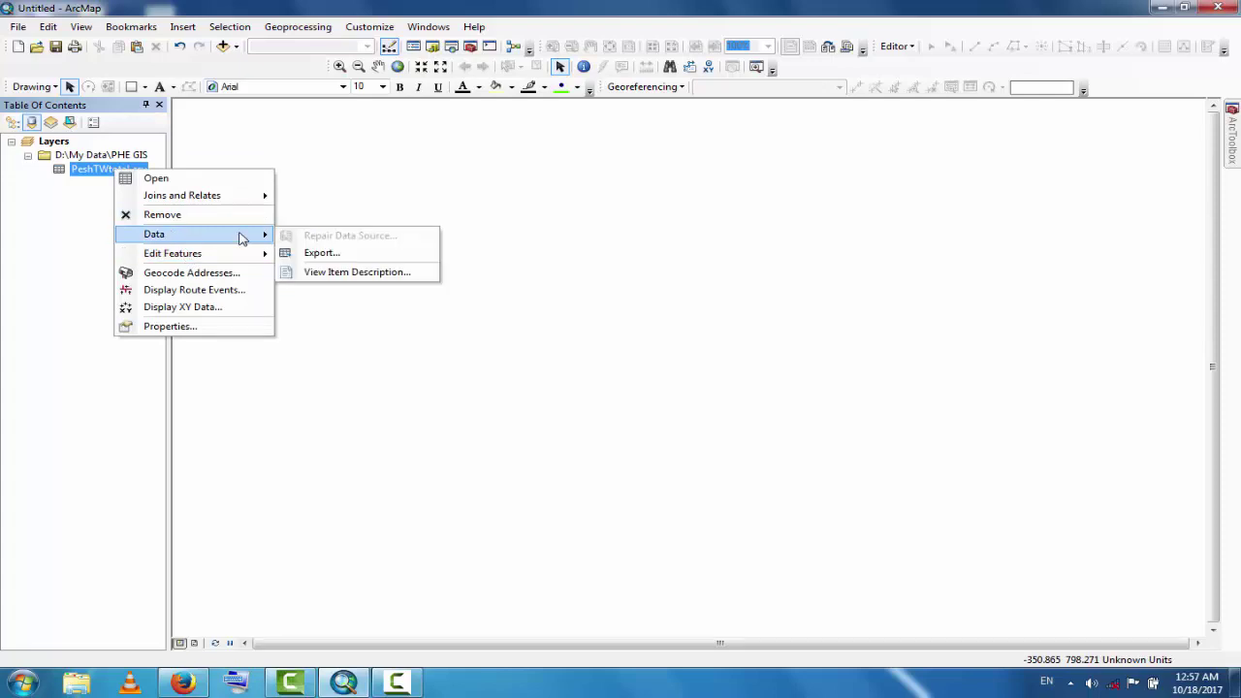
pyautogui.click(341, 254)
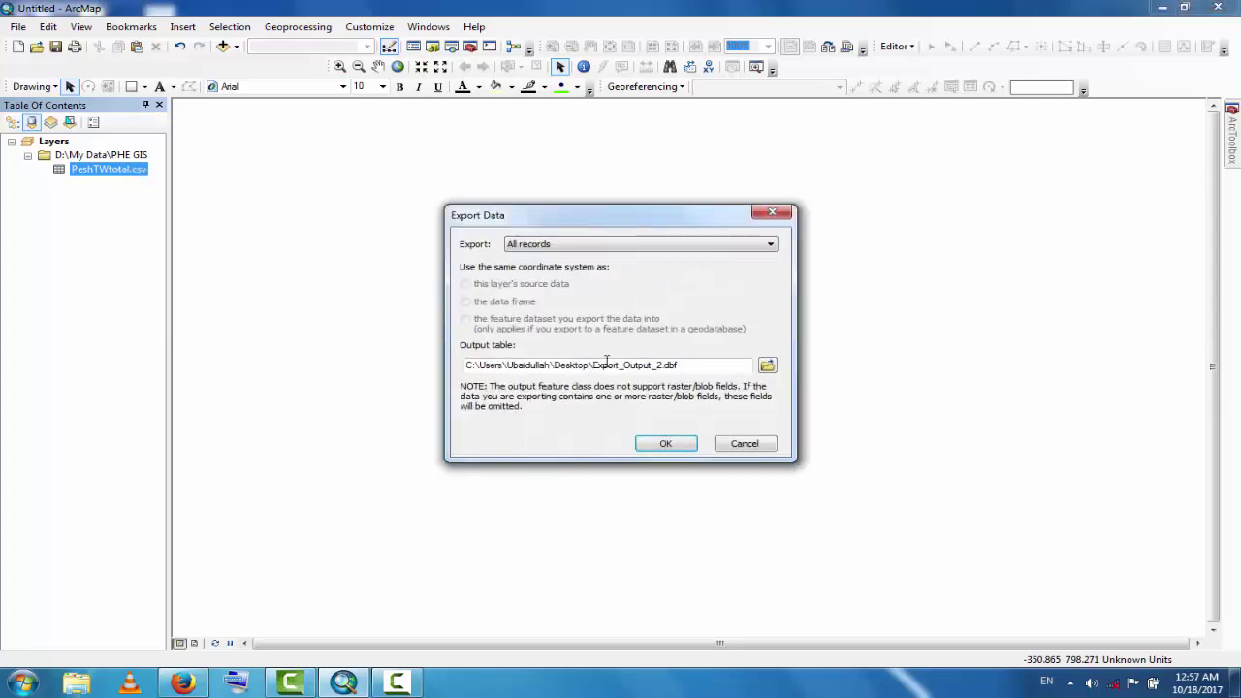
pyautogui.click(665, 445)
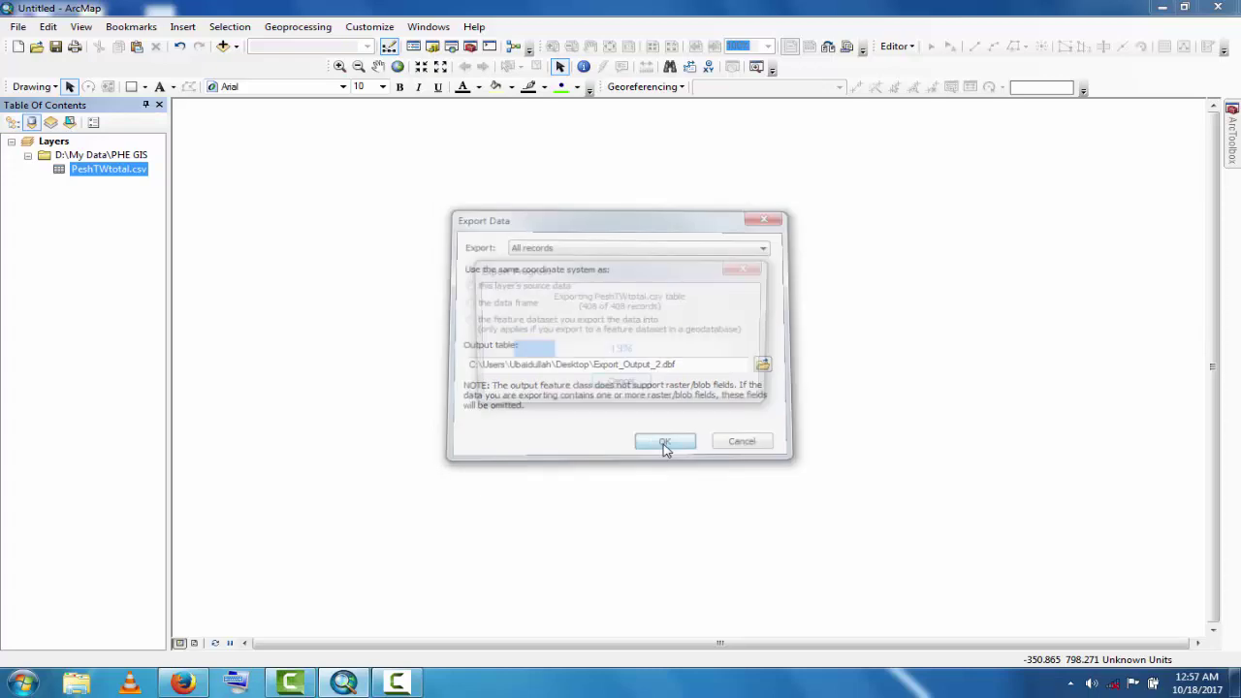
pyautogui.click(653, 395)
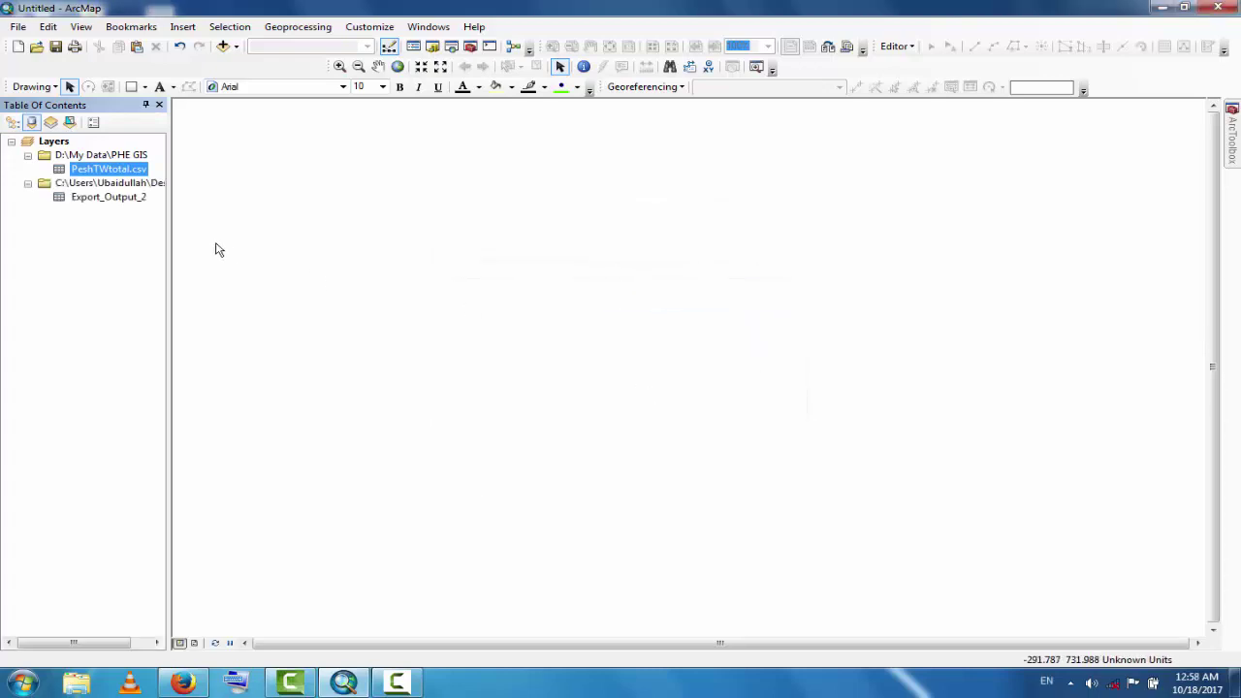
pyautogui.rightClick(121, 171)
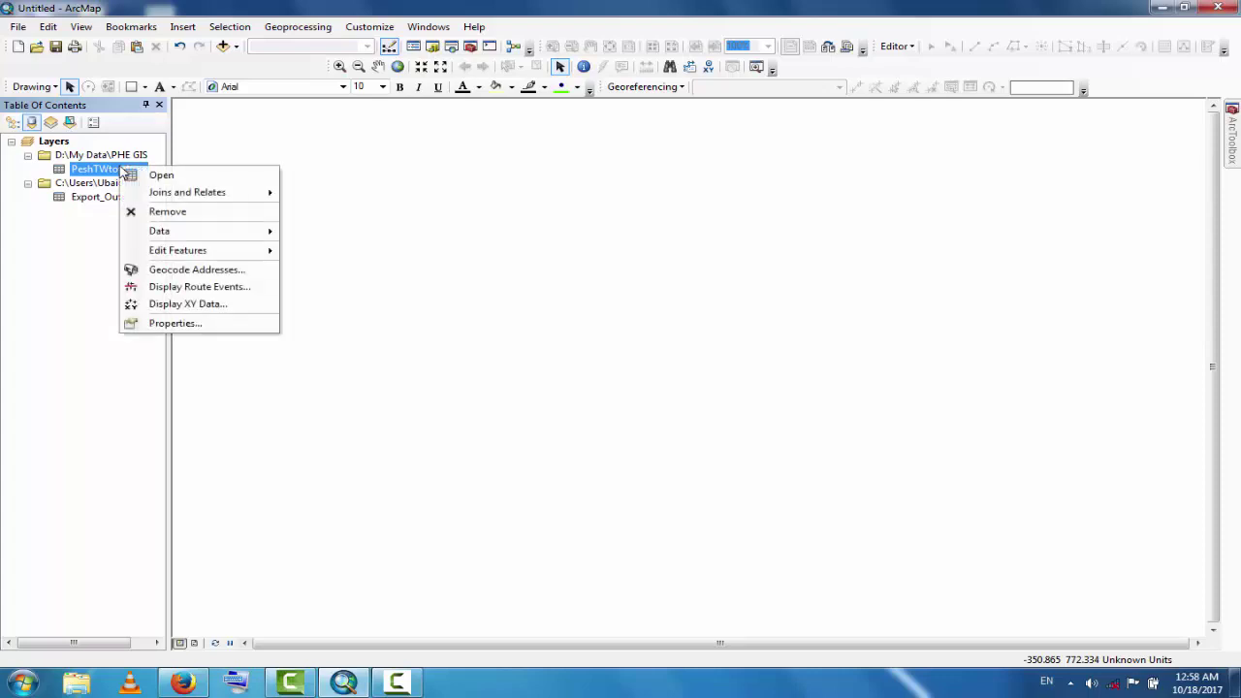
pyautogui.click(166, 212)
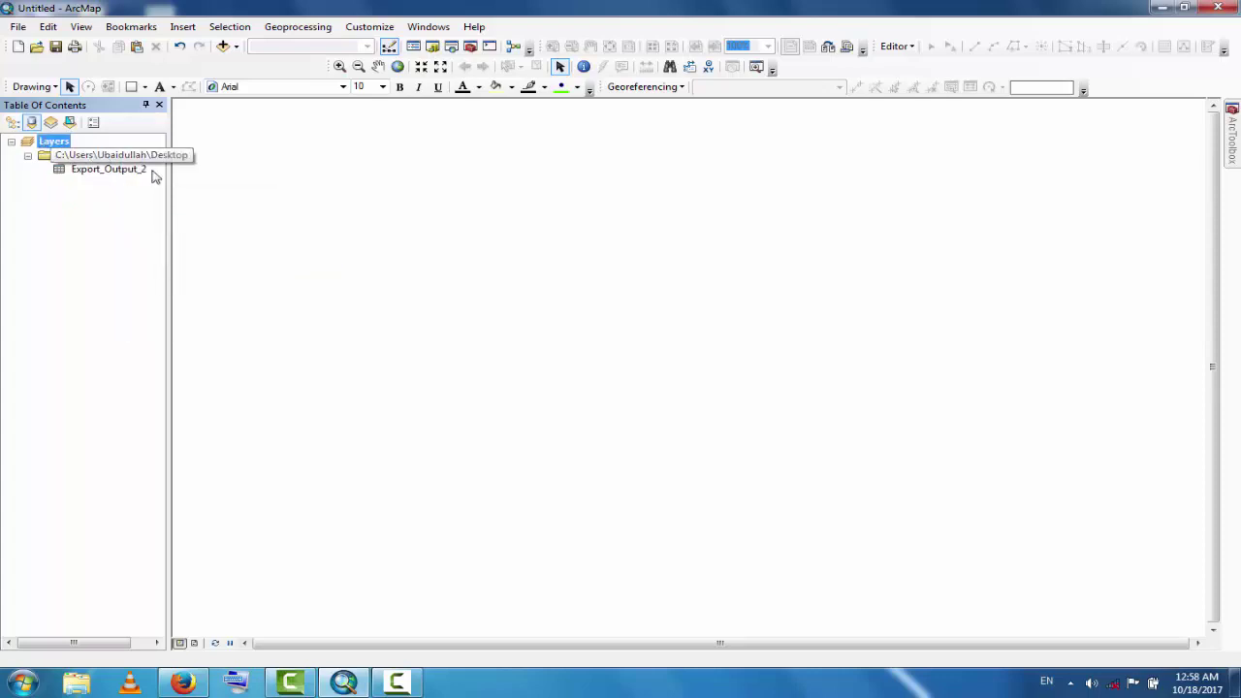
# Add the Peshawar.shp boundary shapefile from the PHE GIS folder to the map.
pyautogui.click(237, 49)
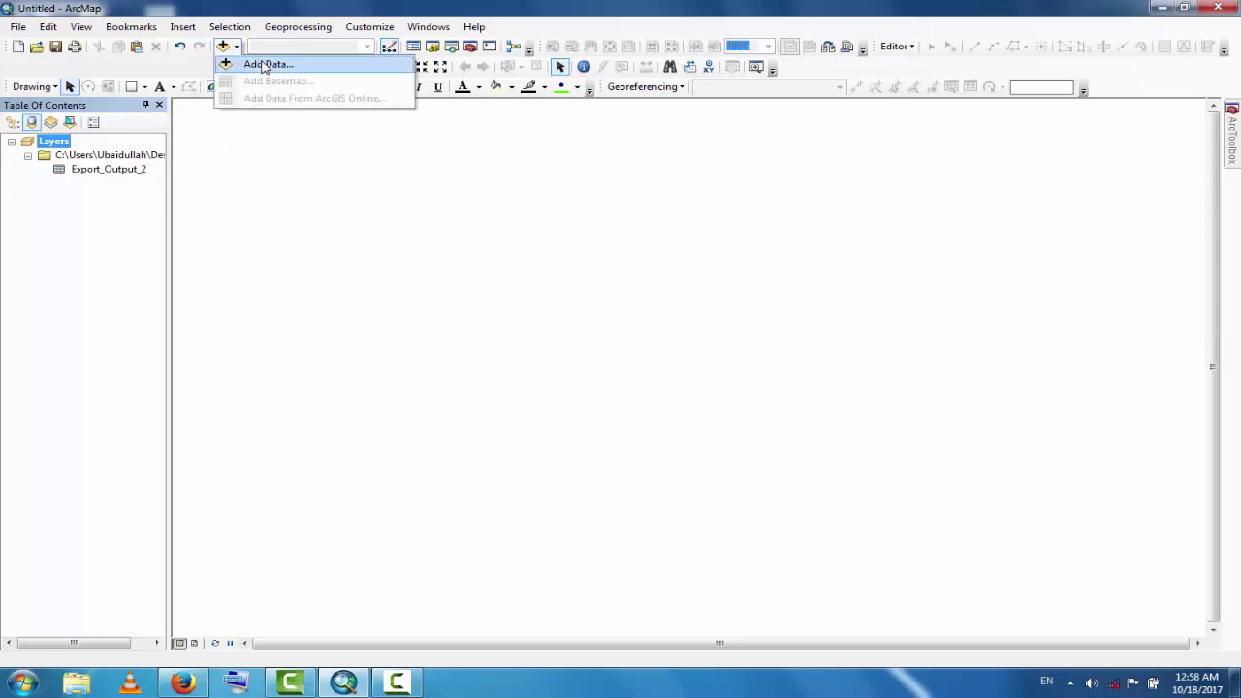
pyautogui.click(265, 66)
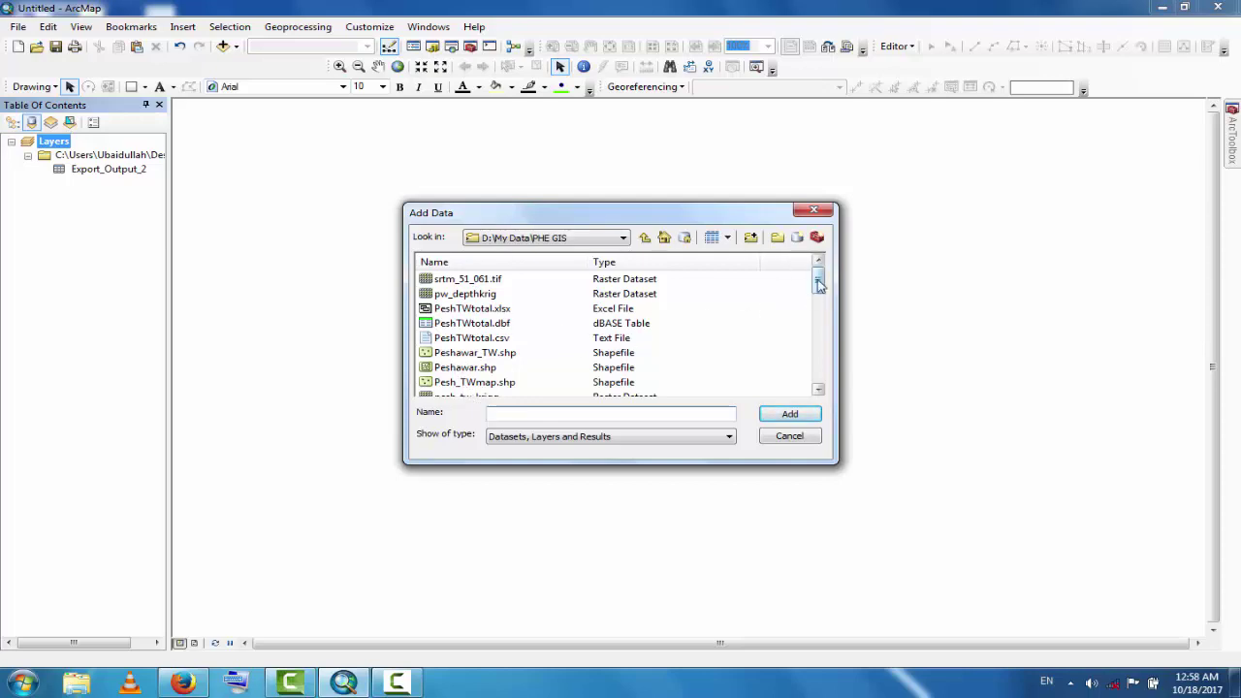
pyautogui.moveTo(819, 282)
pyautogui.mouseDown()
pyautogui.moveTo(821, 315)
pyautogui.moveTo(819, 288)
pyautogui.mouseUp()
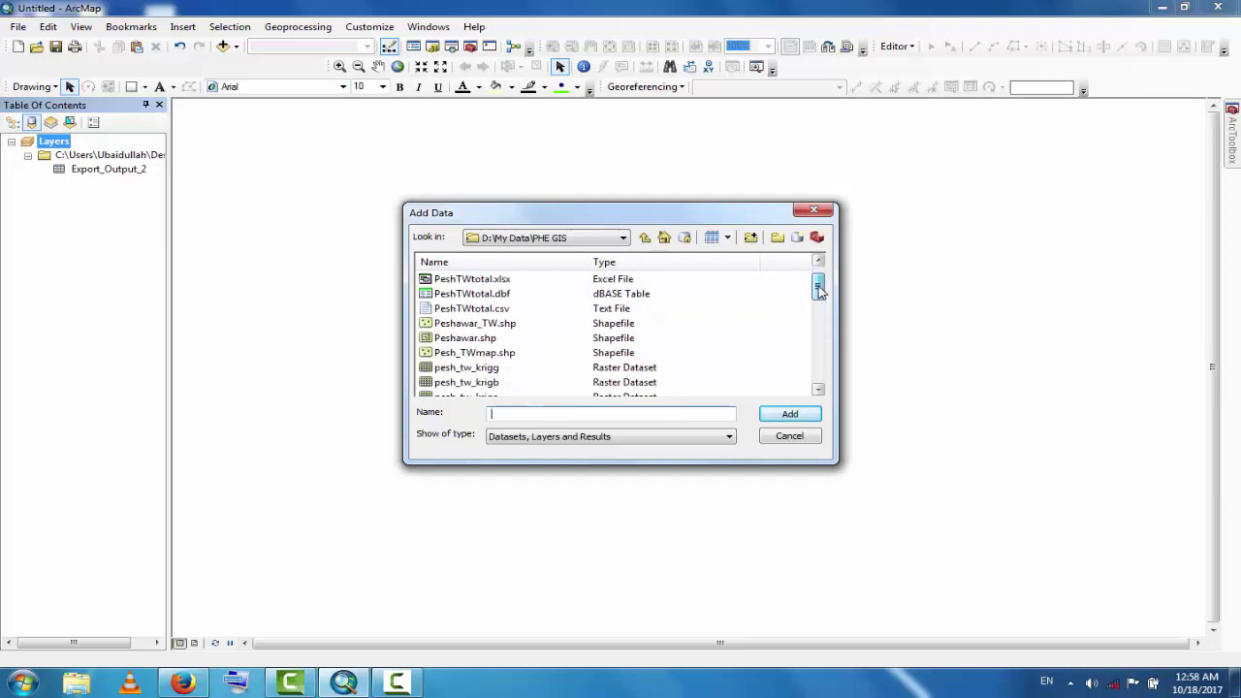
pyautogui.click(465, 338)
pyautogui.click(787, 417)
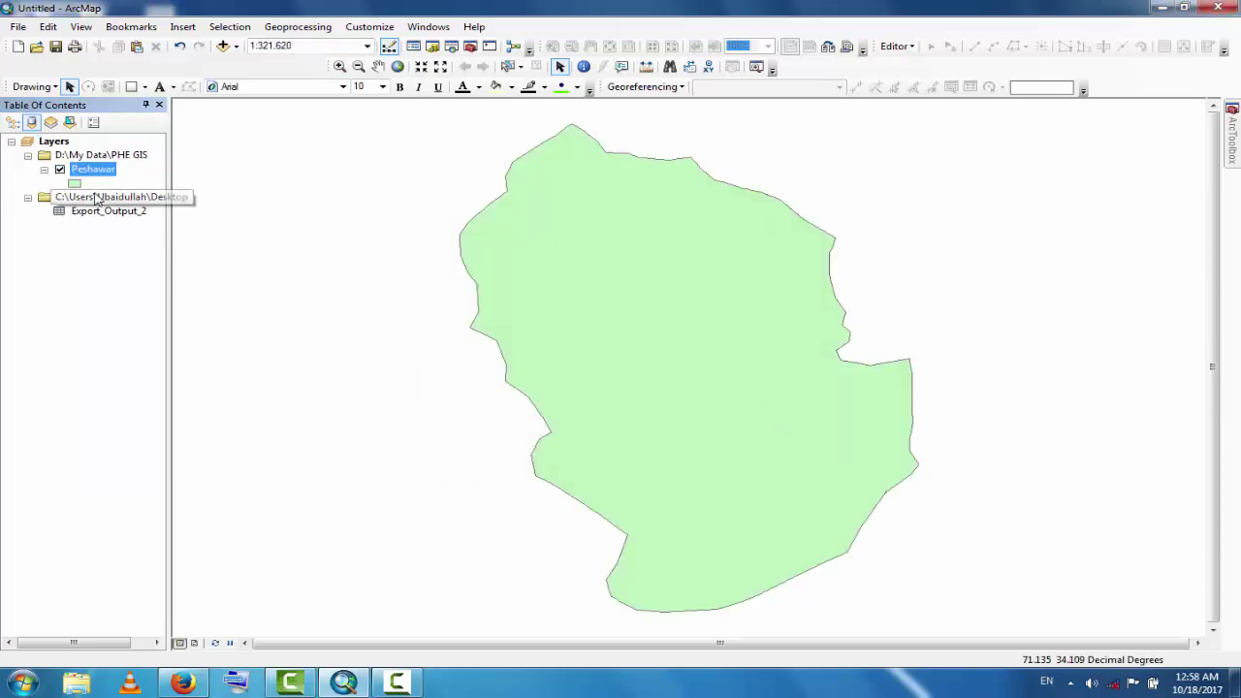
# Display the exported table as XY points with X and Y as coordinate fields and WT as the Z field.
pyautogui.click(88, 213)
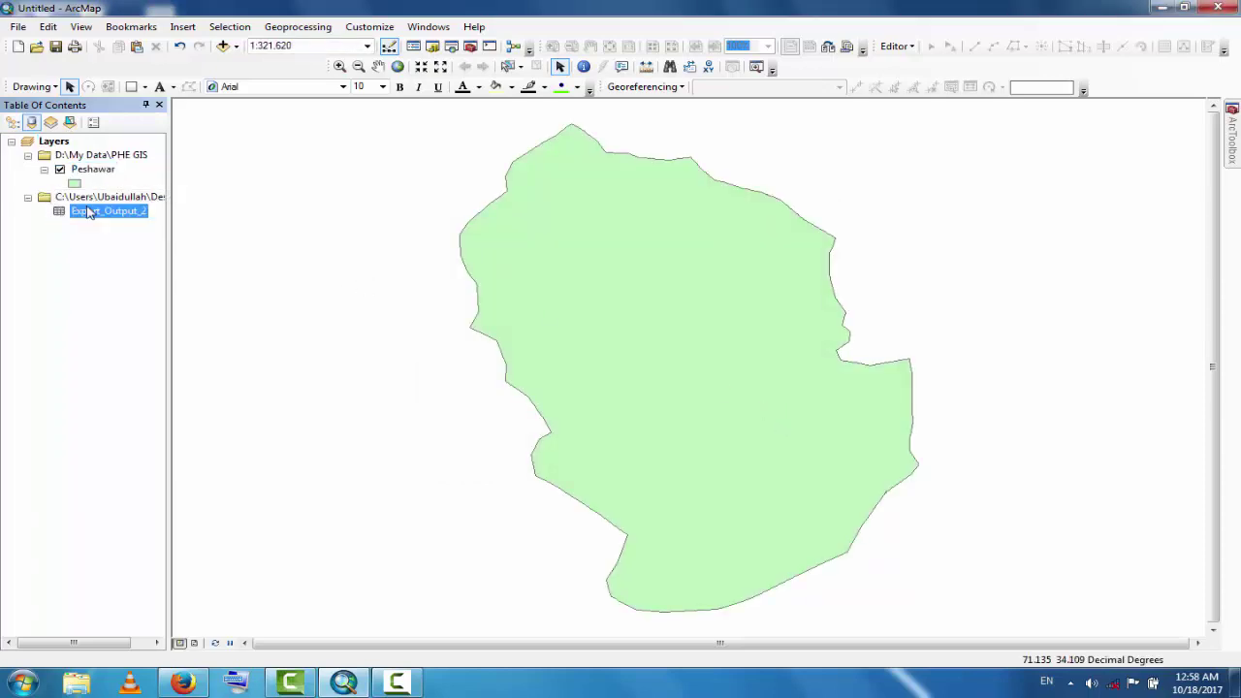
pyautogui.rightClick(88, 213)
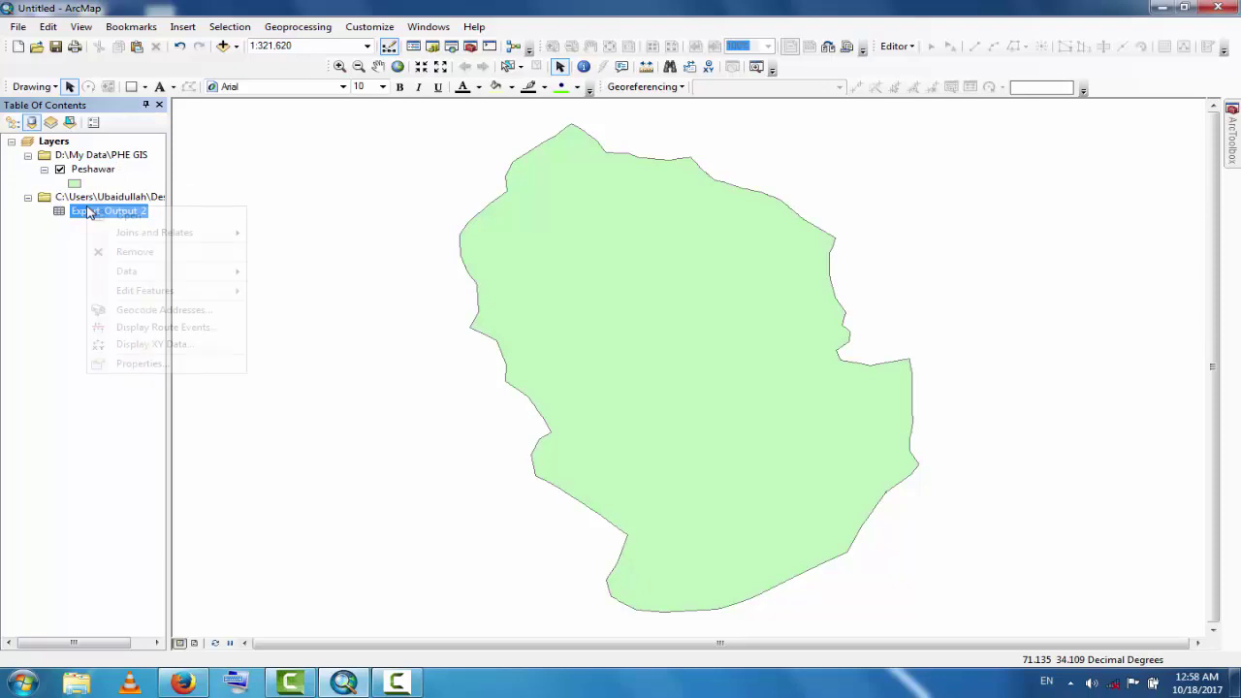
pyautogui.click(158, 346)
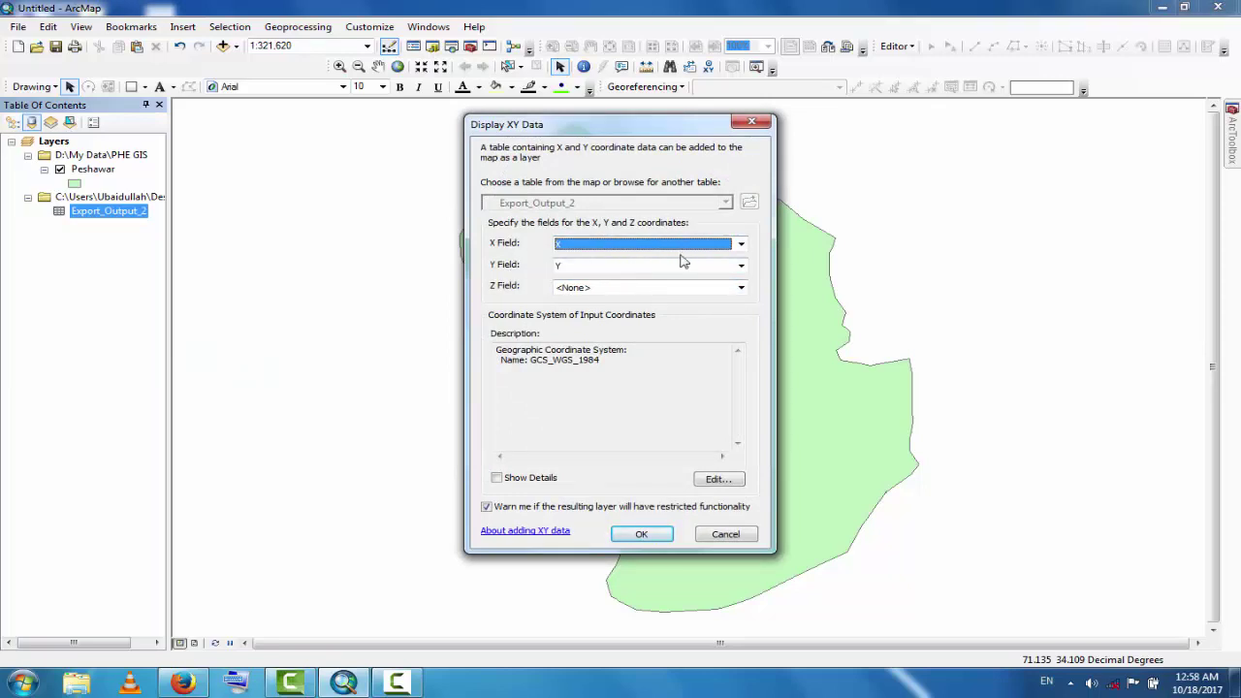
pyautogui.click(741, 288)
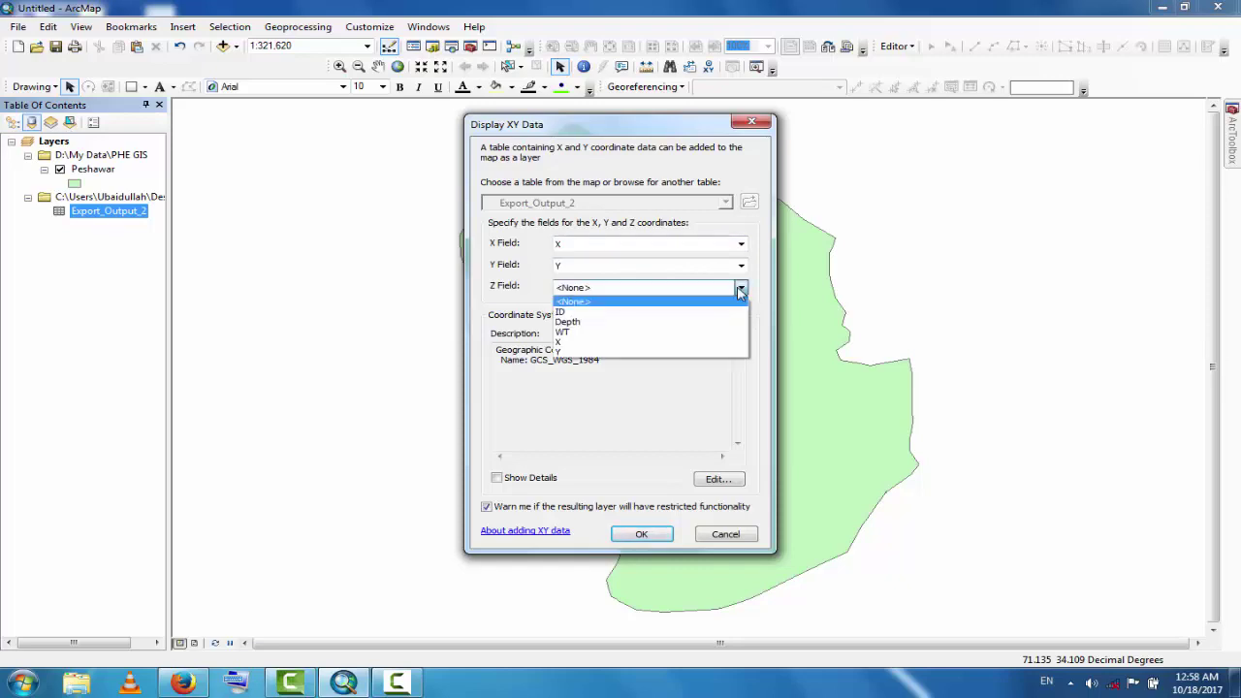
pyautogui.click(585, 333)
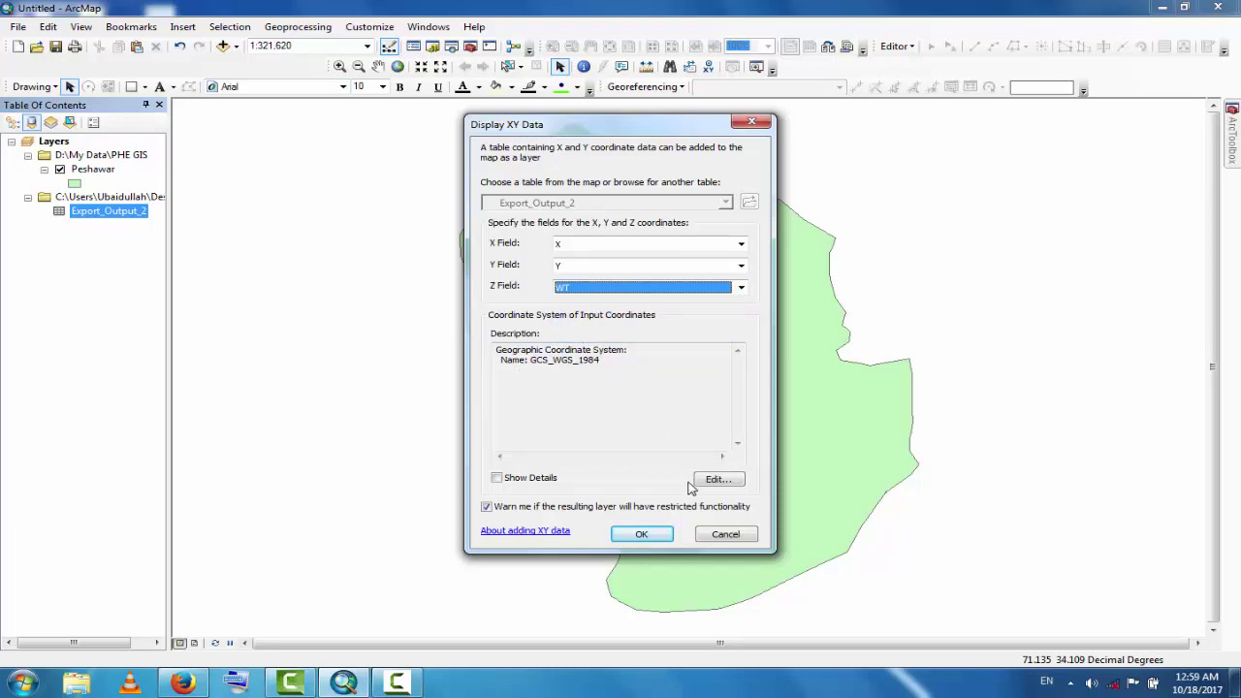
pyautogui.click(640, 536)
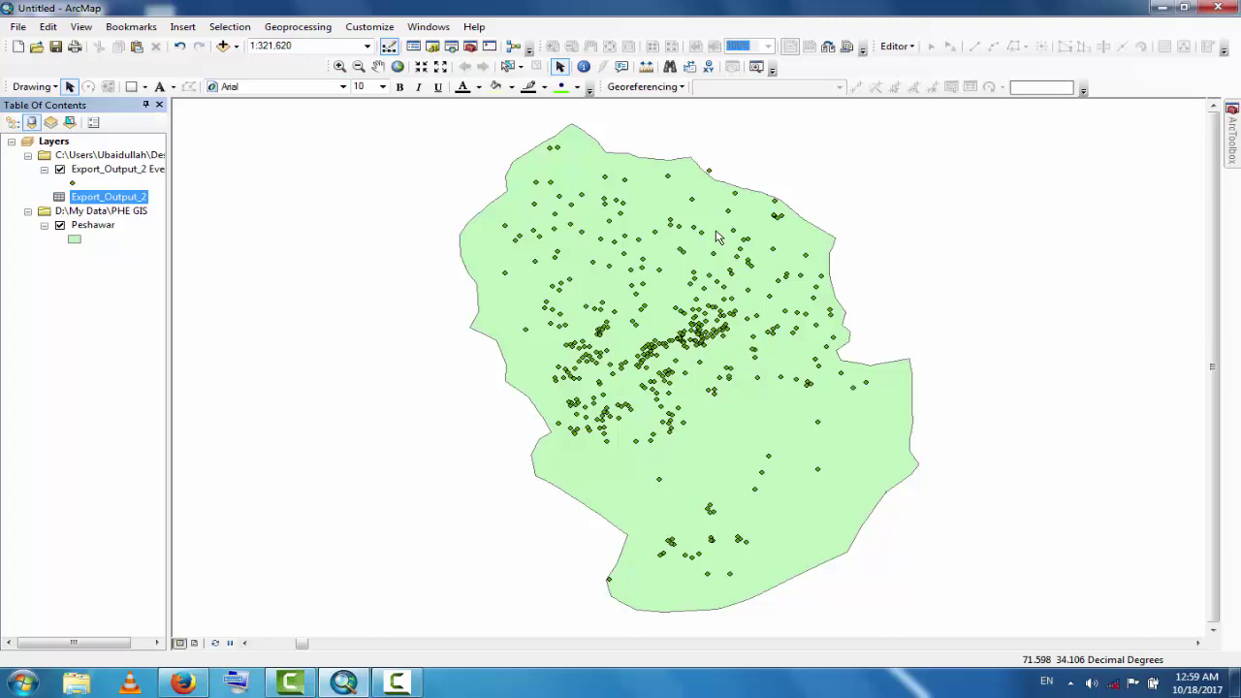
# Start the Spatial Analyst IDW interpolation with Export_Output_2 Events as input point features and WT as the Z value field.
pyautogui.click(1234, 143)
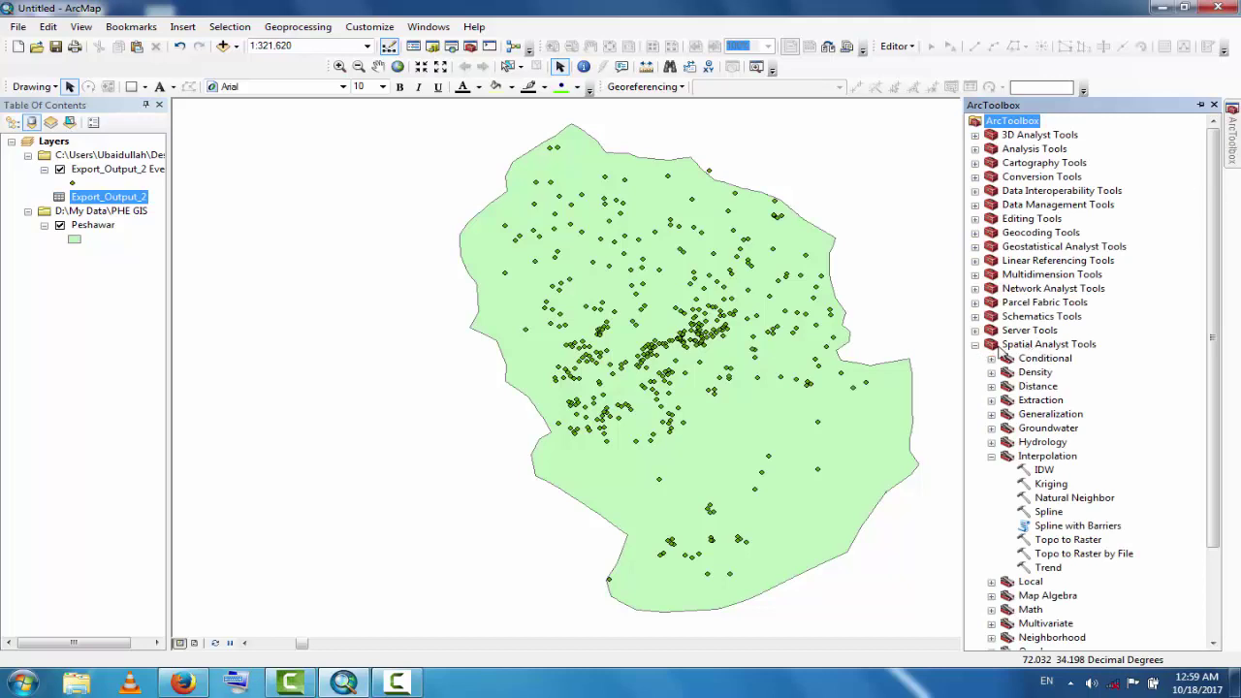
pyautogui.click(991, 456)
pyautogui.click(991, 457)
pyautogui.doubleClick(1044, 470)
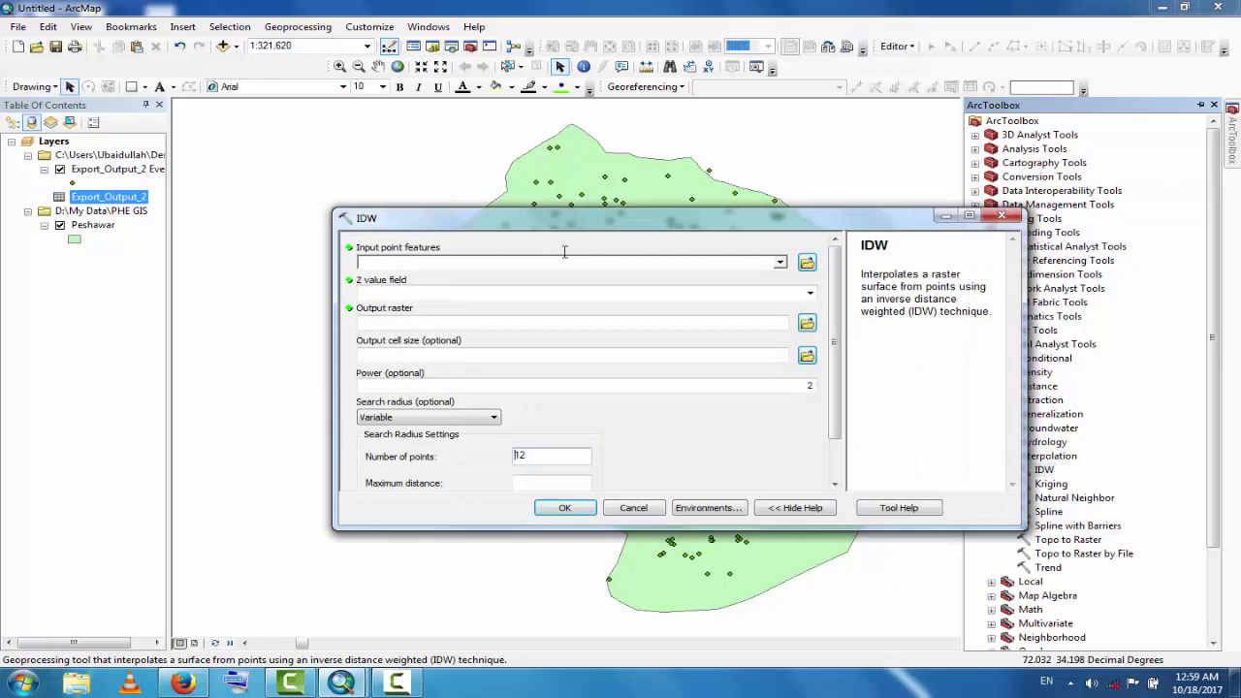
pyautogui.click(780, 263)
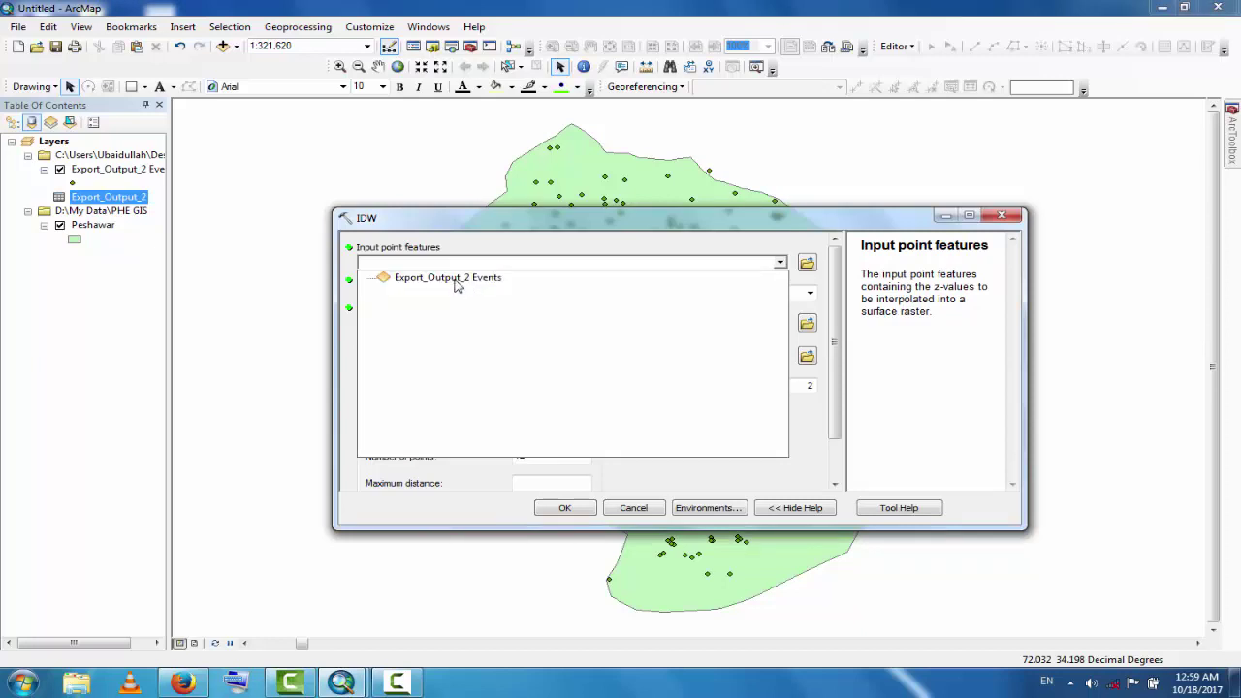
pyautogui.click(457, 283)
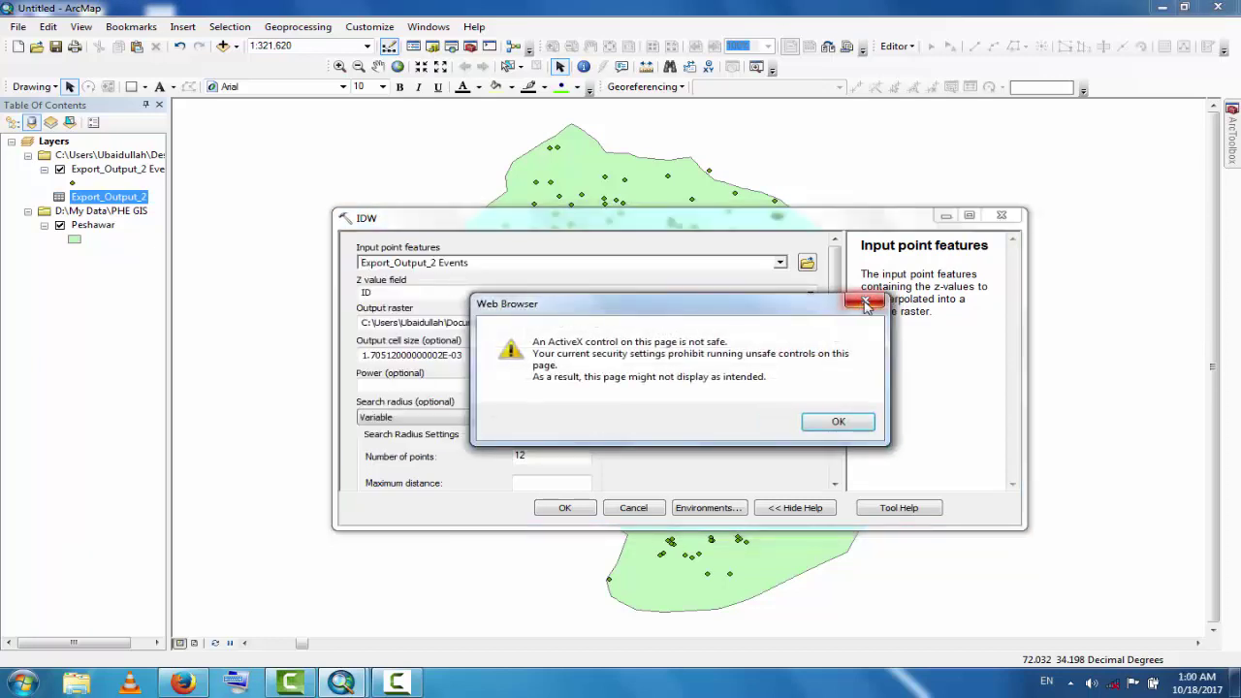
pyautogui.click(827, 425)
pyautogui.click(810, 294)
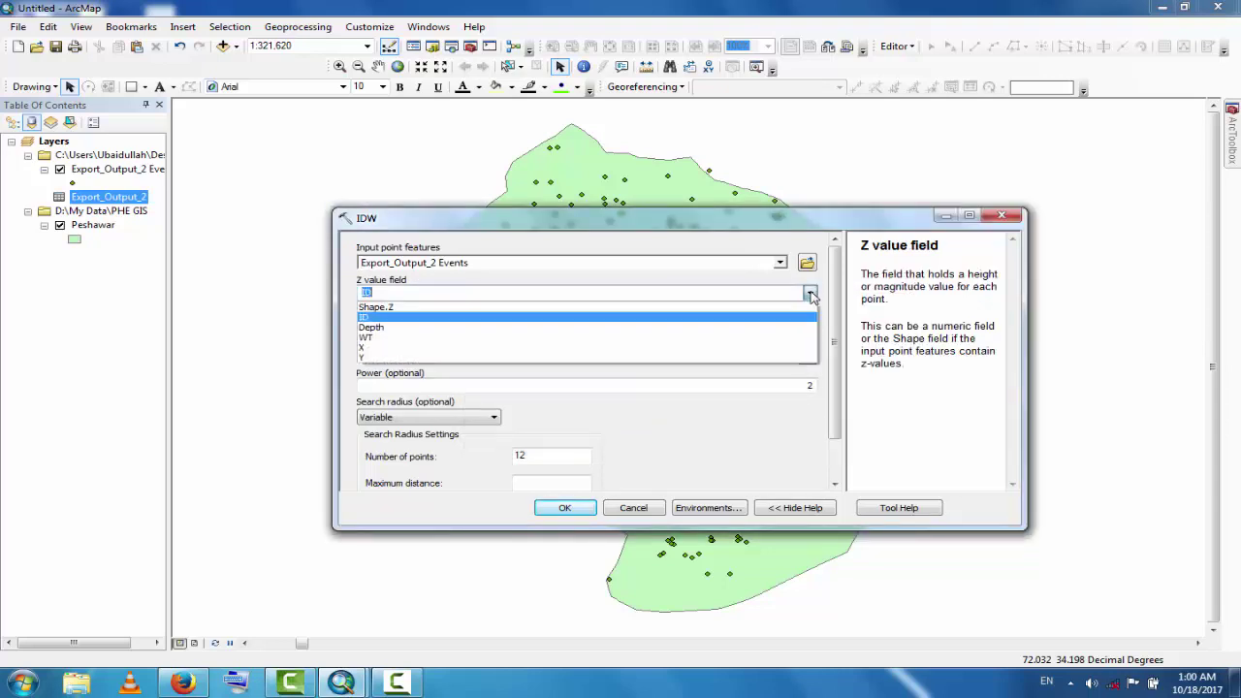
pyautogui.click(424, 338)
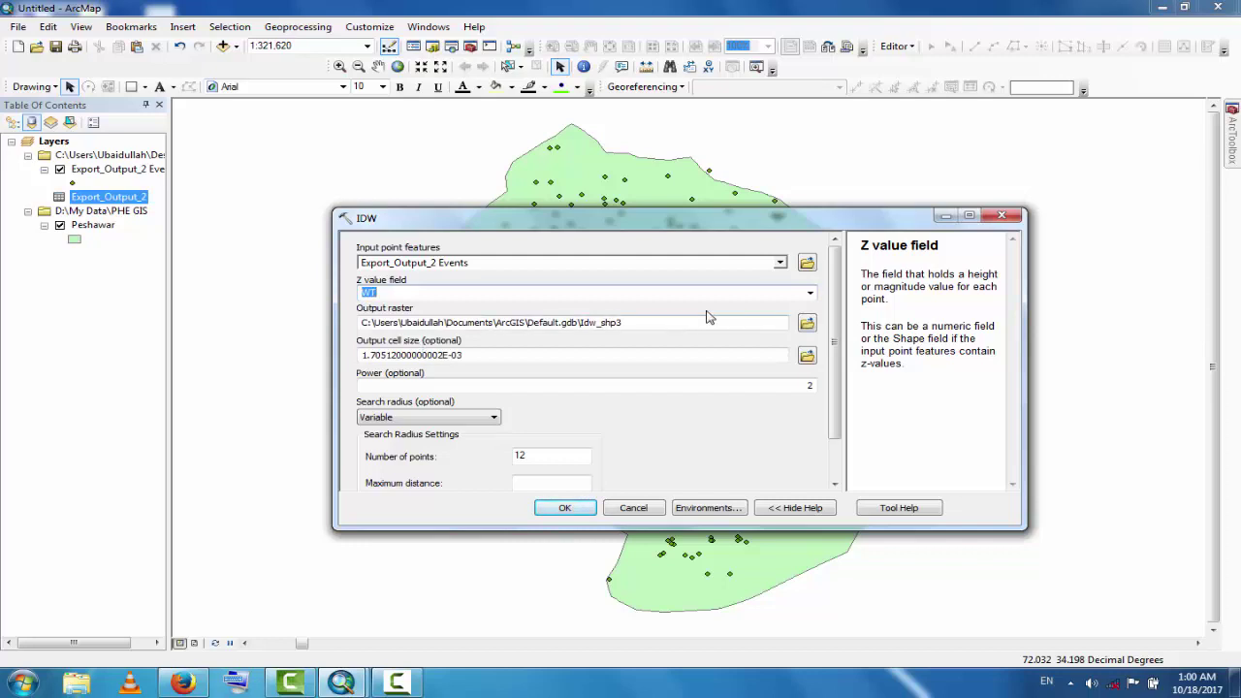
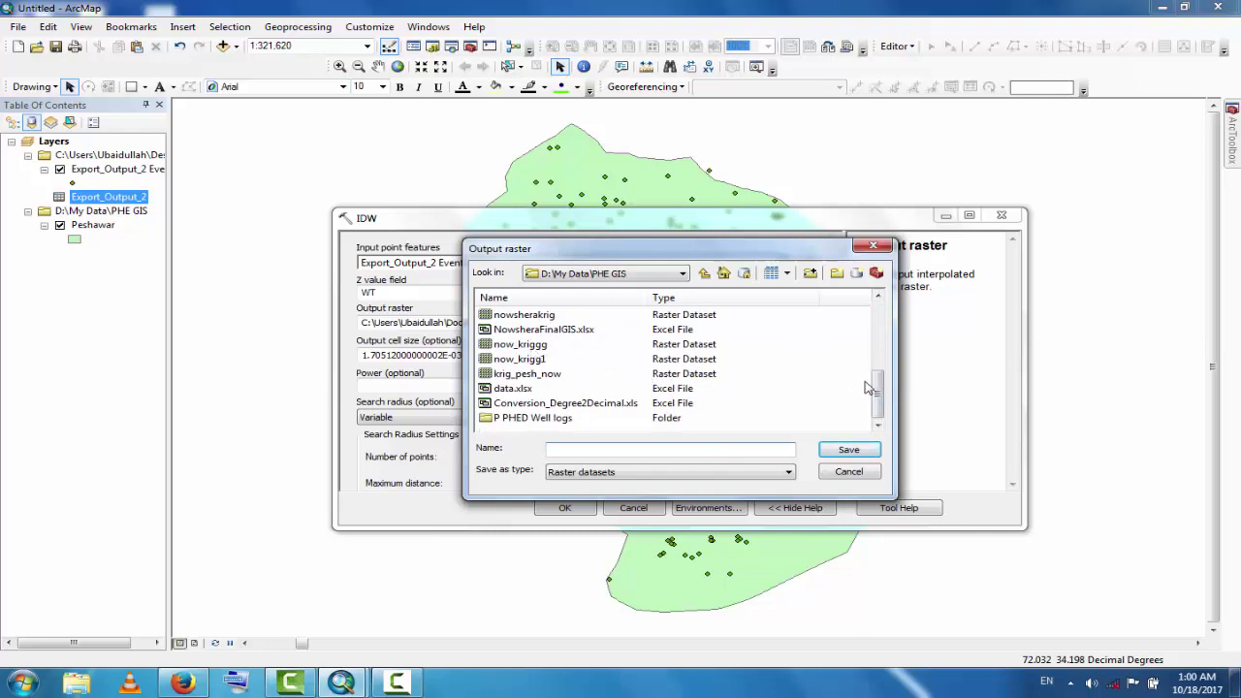
# Set the IDW output raster to WT_Kriging1 in the D:\My Data\PHE GIS folder.
pyautogui.moveTo(877, 389); pyautogui.dragTo(872, 333)
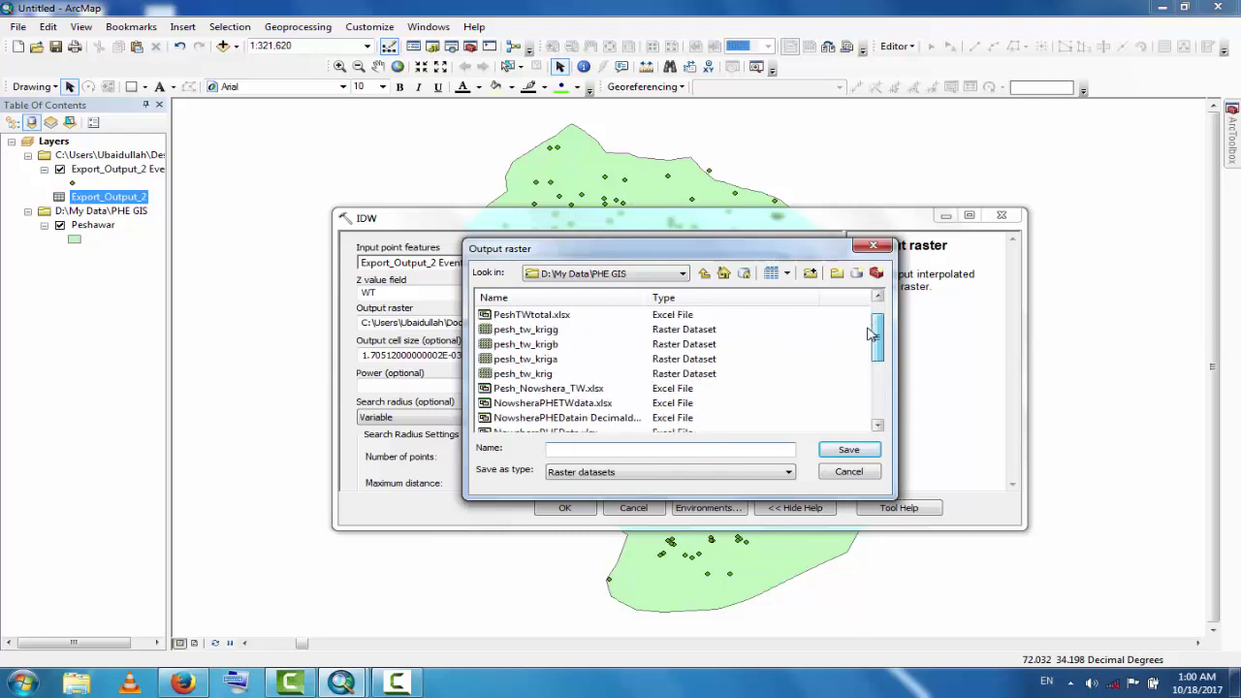
pyautogui.click(526, 330)
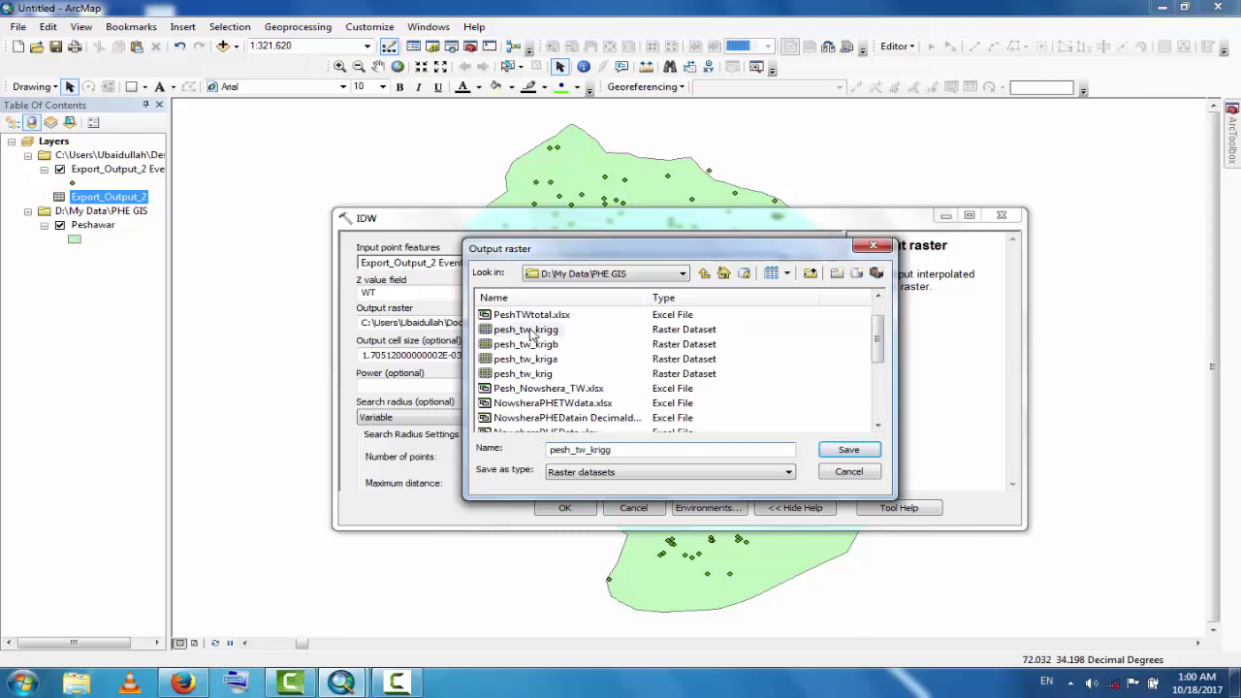
pyautogui.click(846, 448)
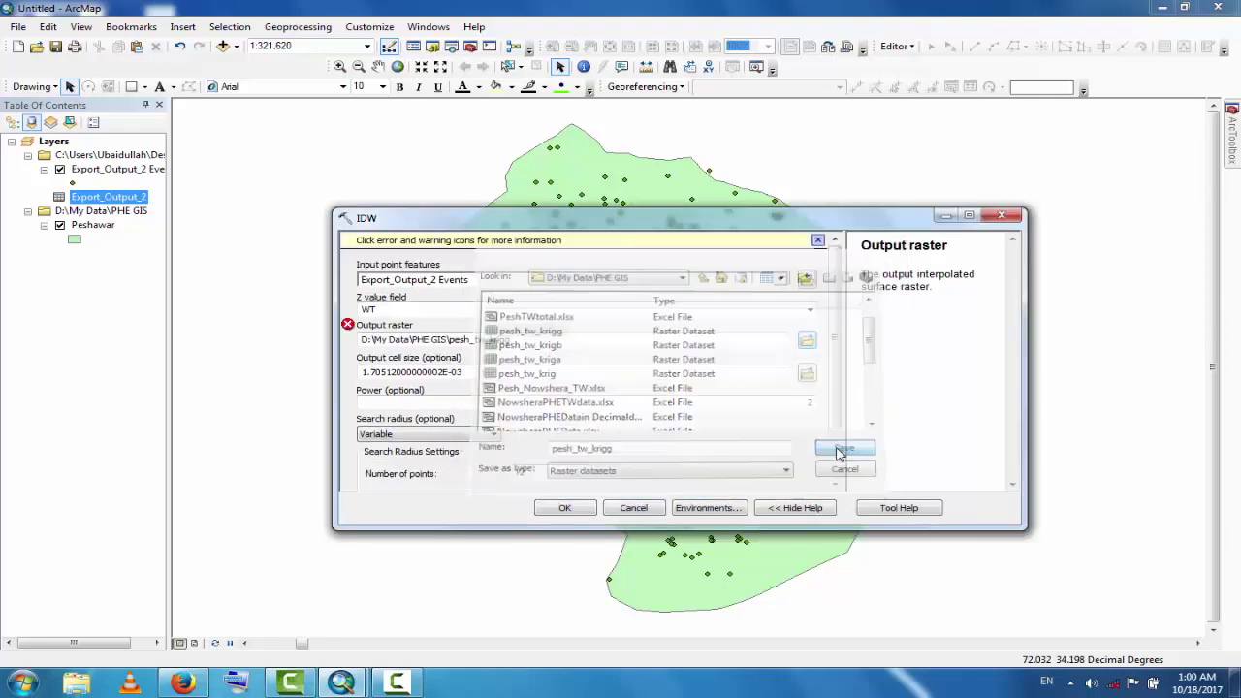
pyautogui.click(520, 339)
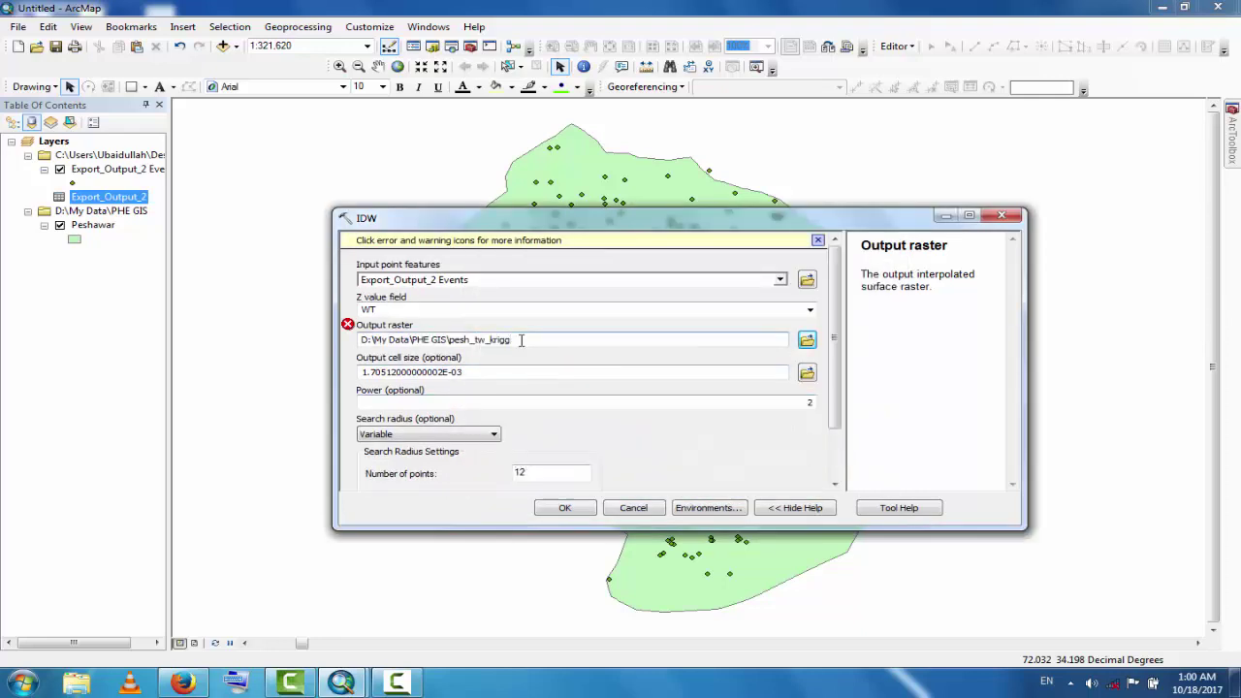
pyautogui.press('BackSpace')
pyautogui.press('BackSpace')
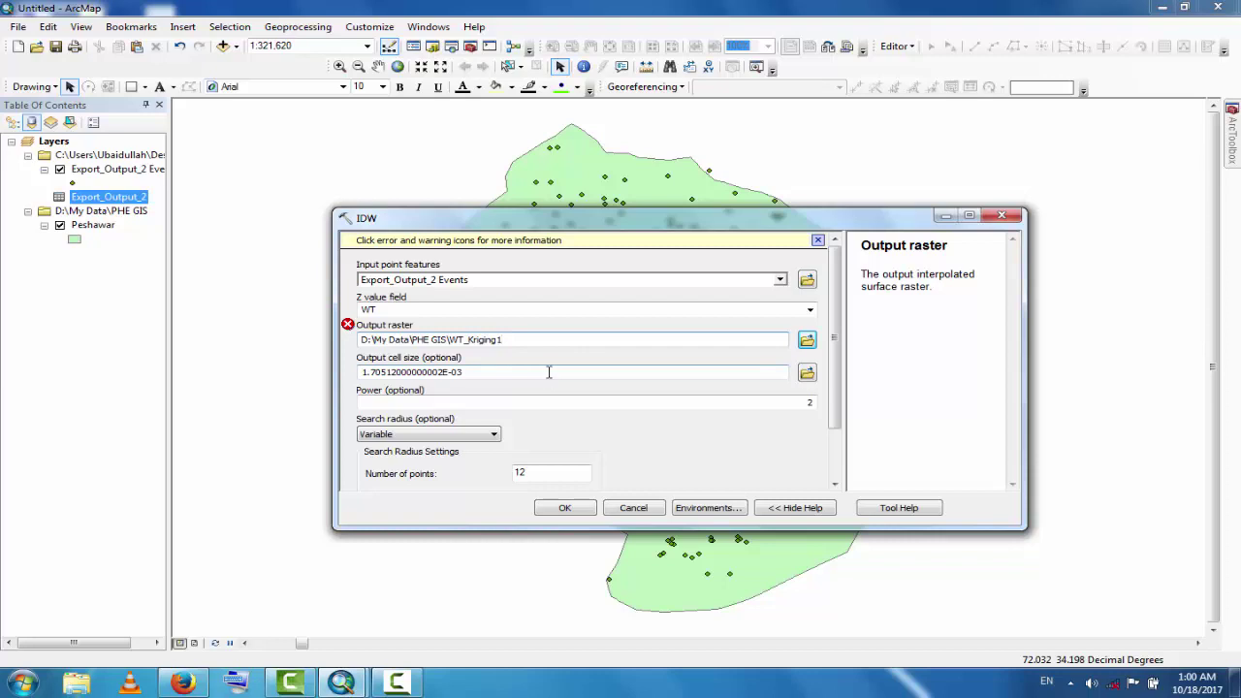
# Set the IDW environment's processing extent to Same as layer Peshawar.
pyautogui.click(549, 371)
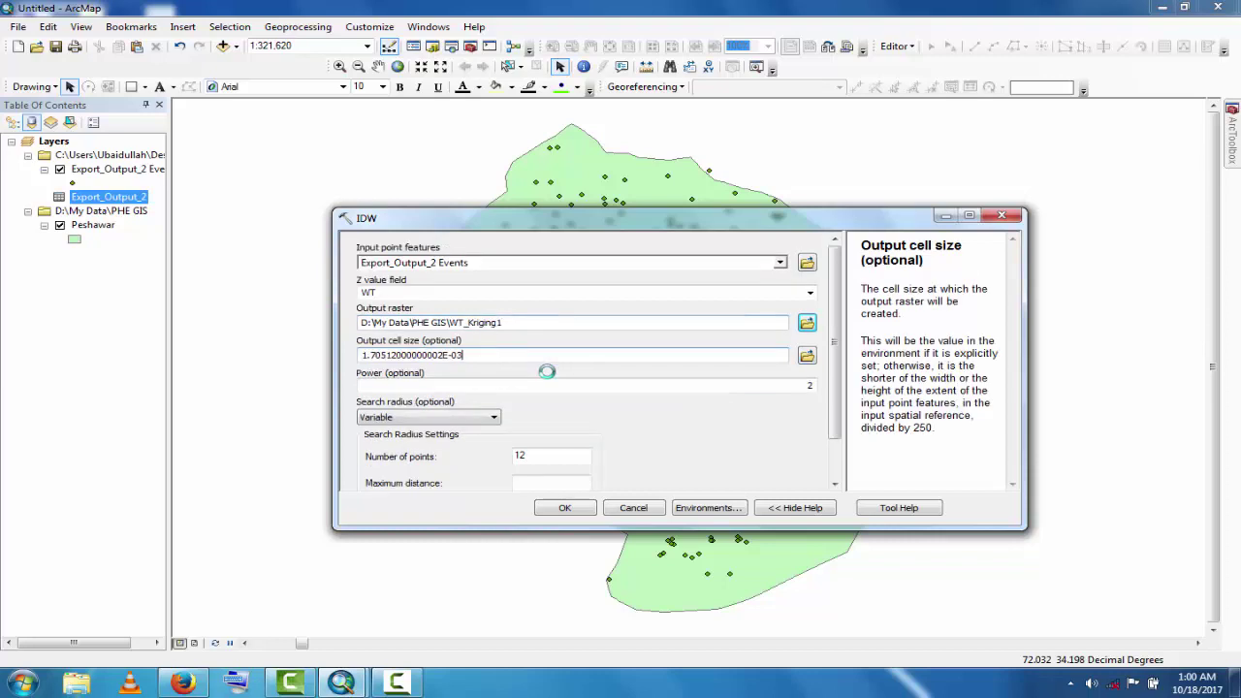
pyautogui.click(705, 510)
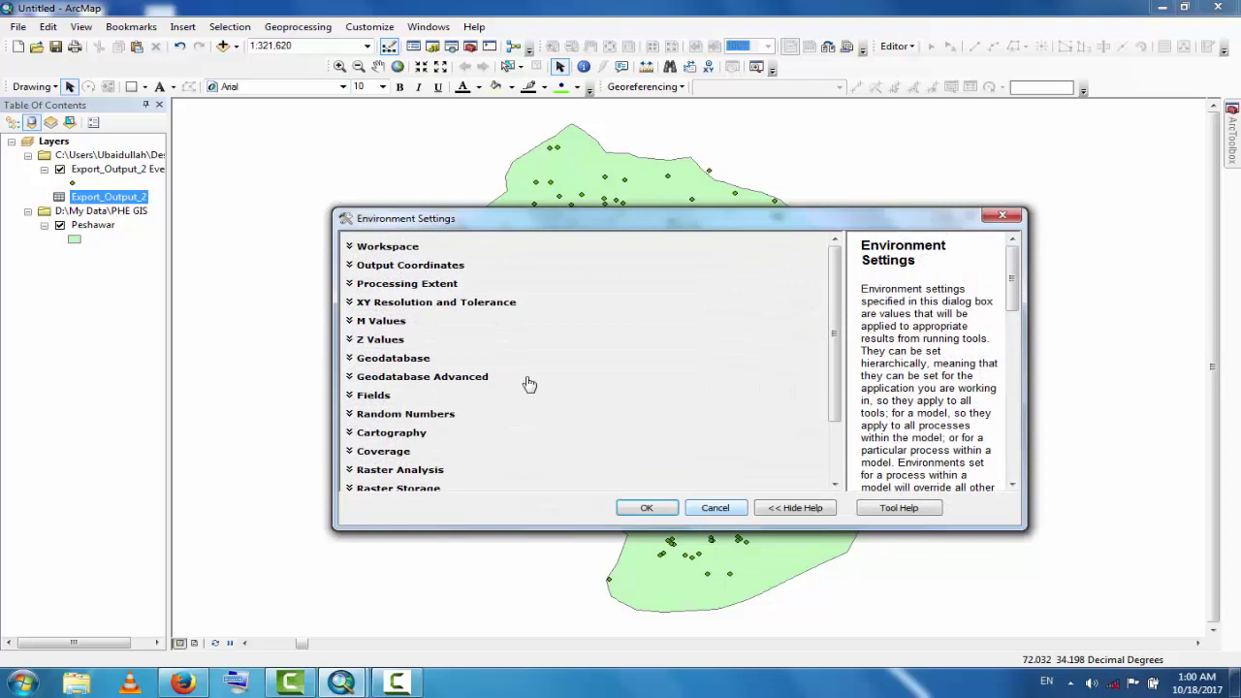
pyautogui.click(353, 289)
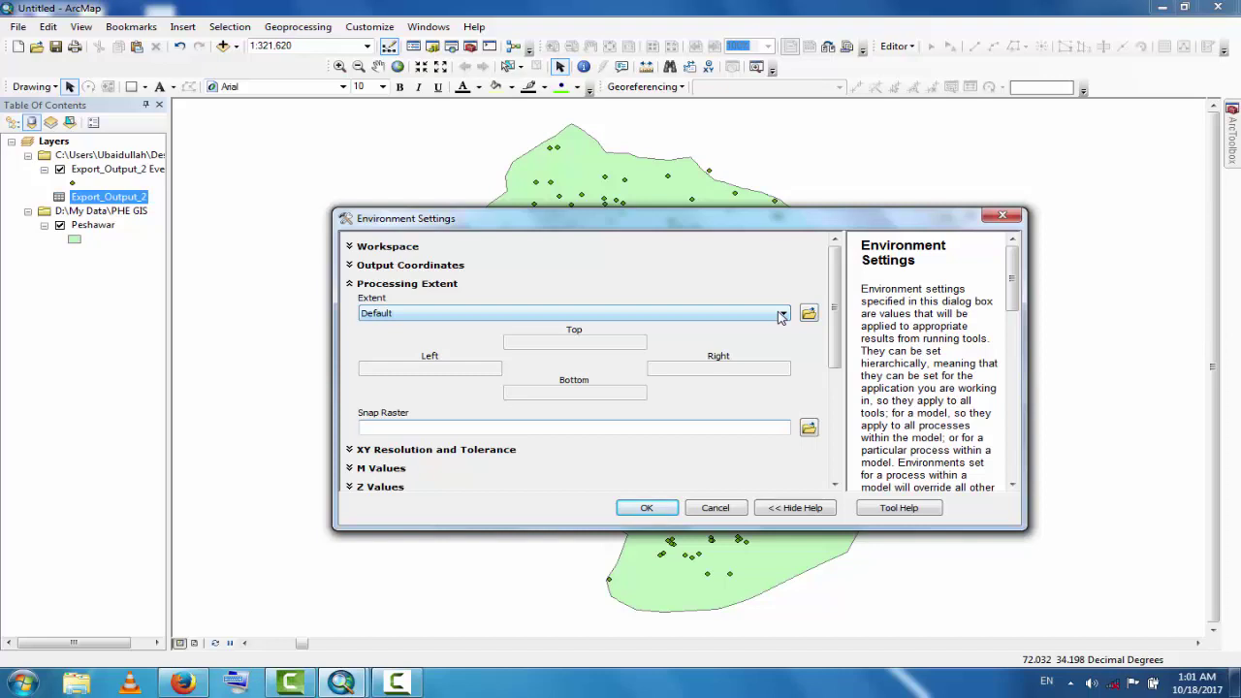
pyautogui.click(783, 314)
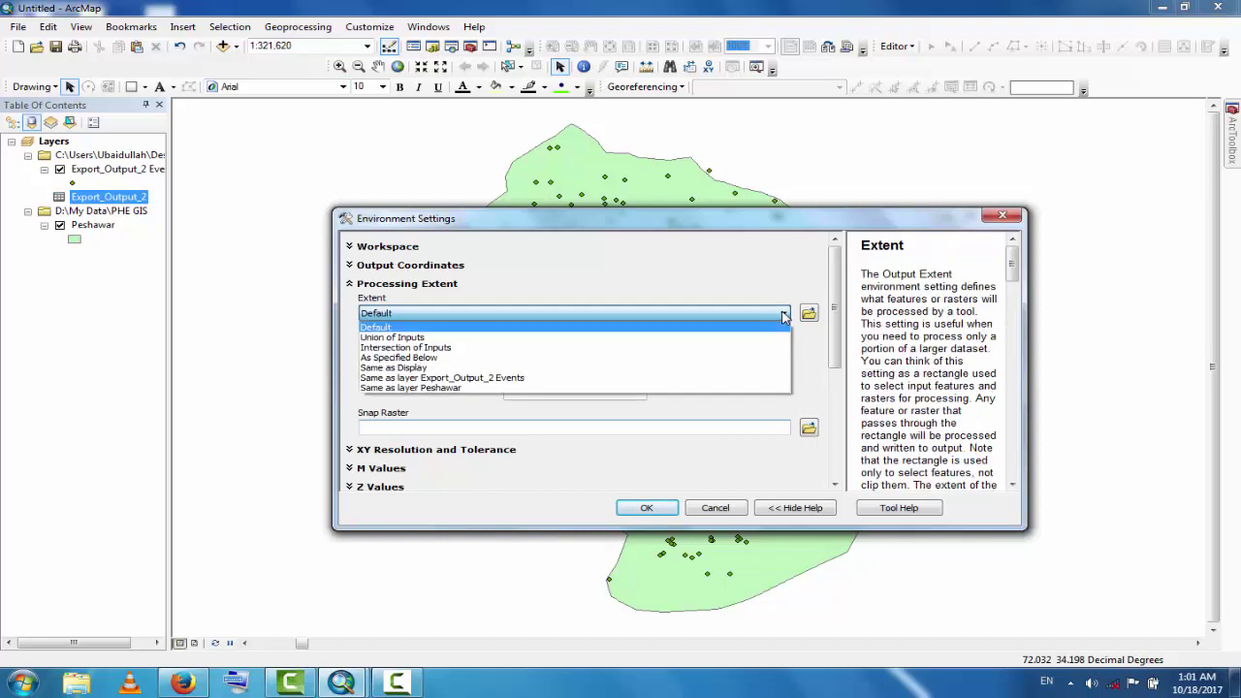
pyautogui.click(538, 388)
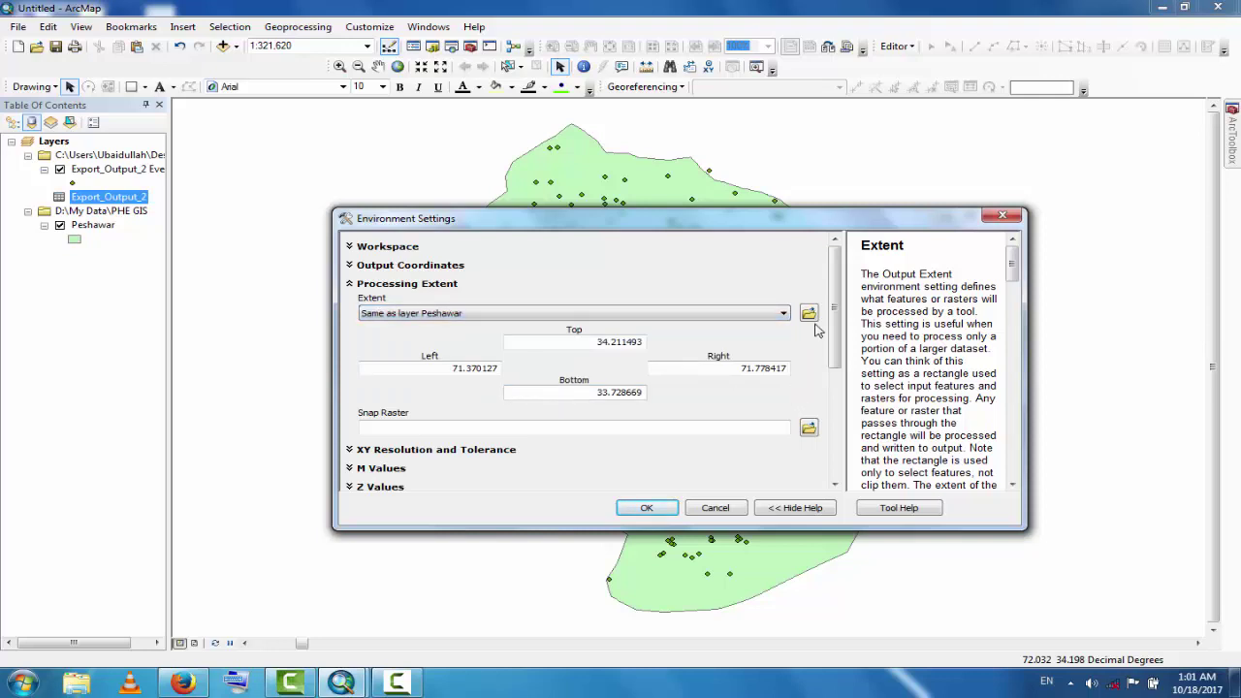
# Set the raster analysis mask to the Peshawar layer and accept the environment settings.
pyautogui.moveTo(835, 335); pyautogui.dragTo(842, 449)
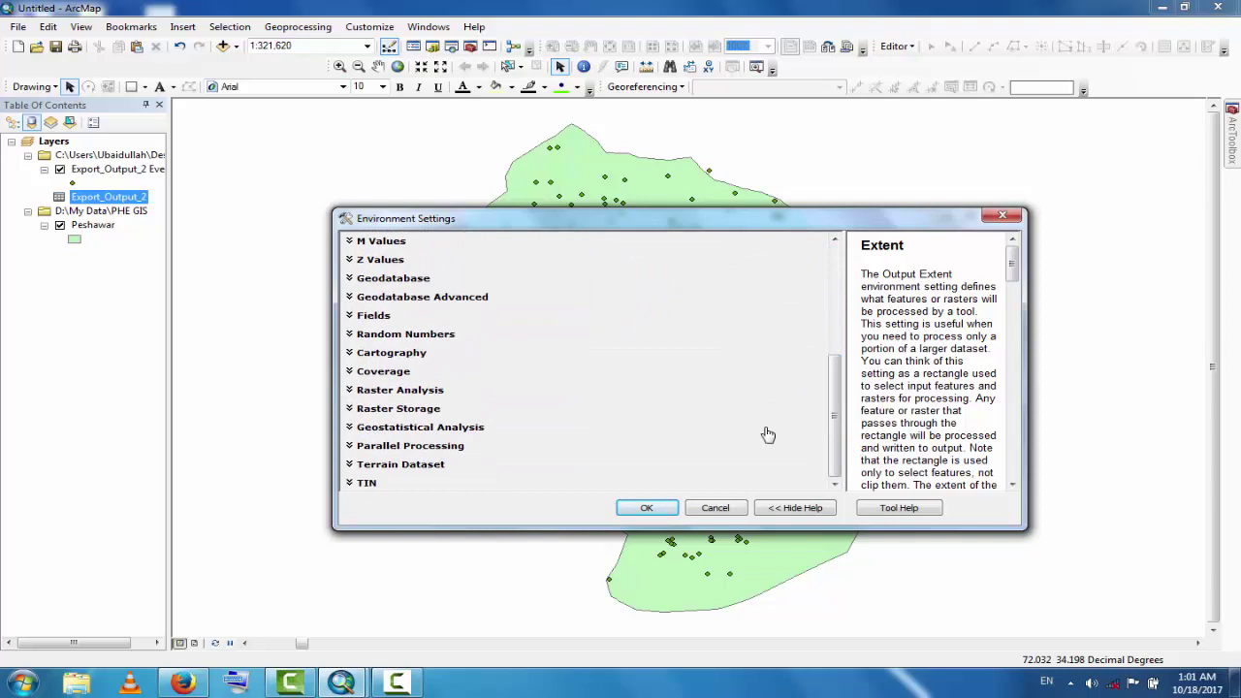
pyautogui.click(349, 390)
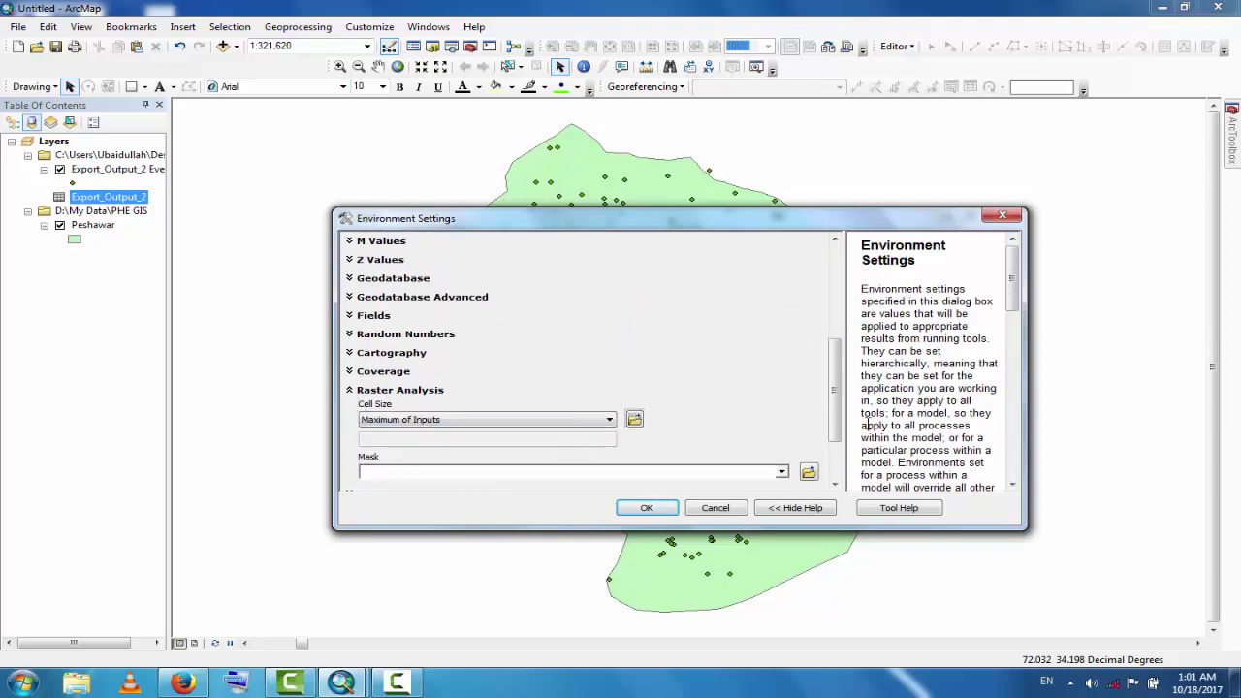
pyautogui.moveTo(837, 422); pyautogui.dragTo(836, 447)
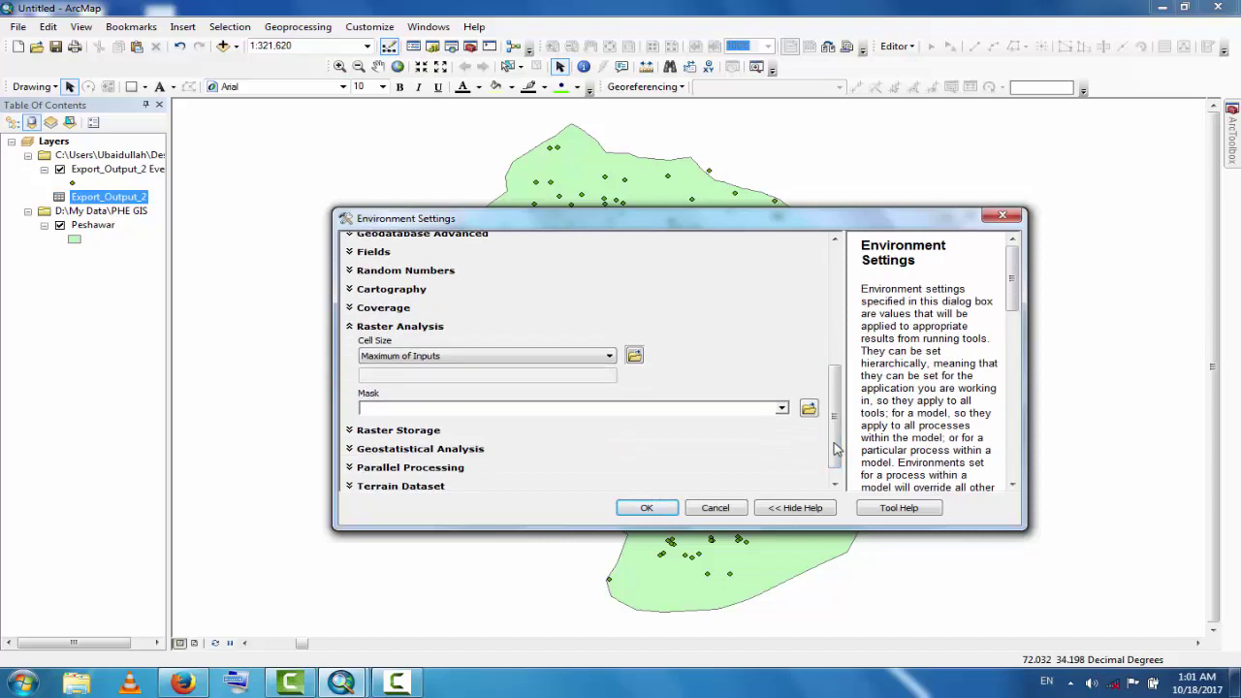
pyautogui.click(781, 408)
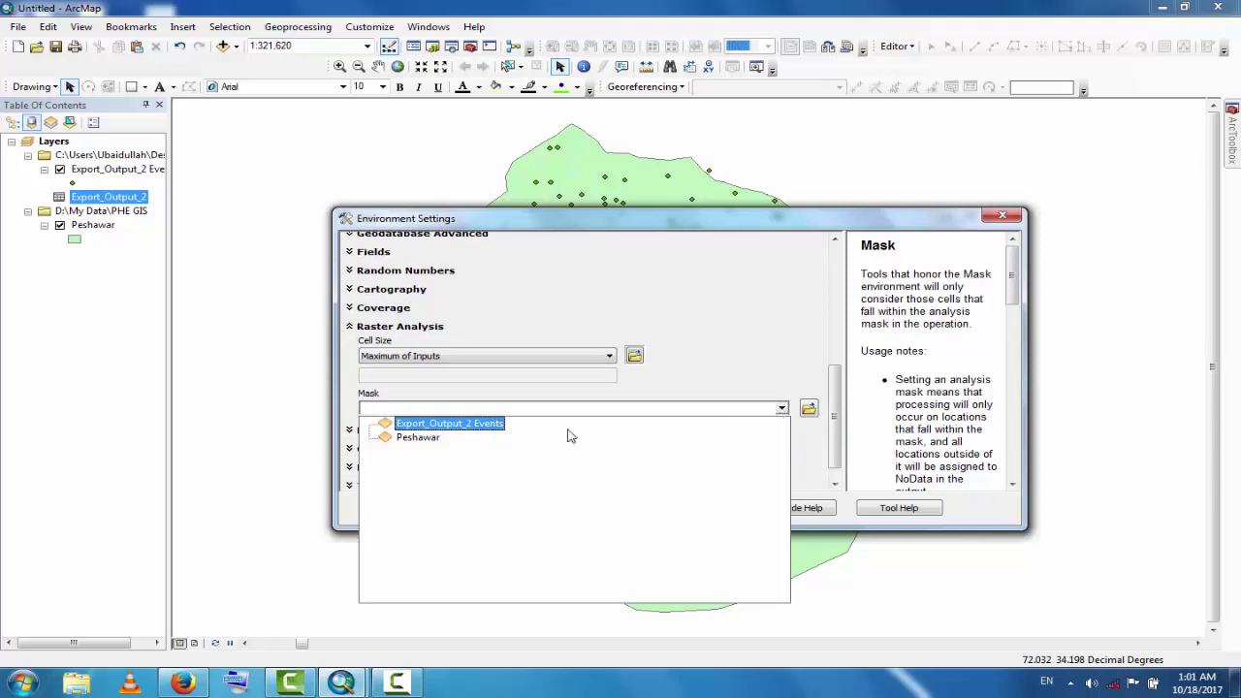
pyautogui.click(419, 438)
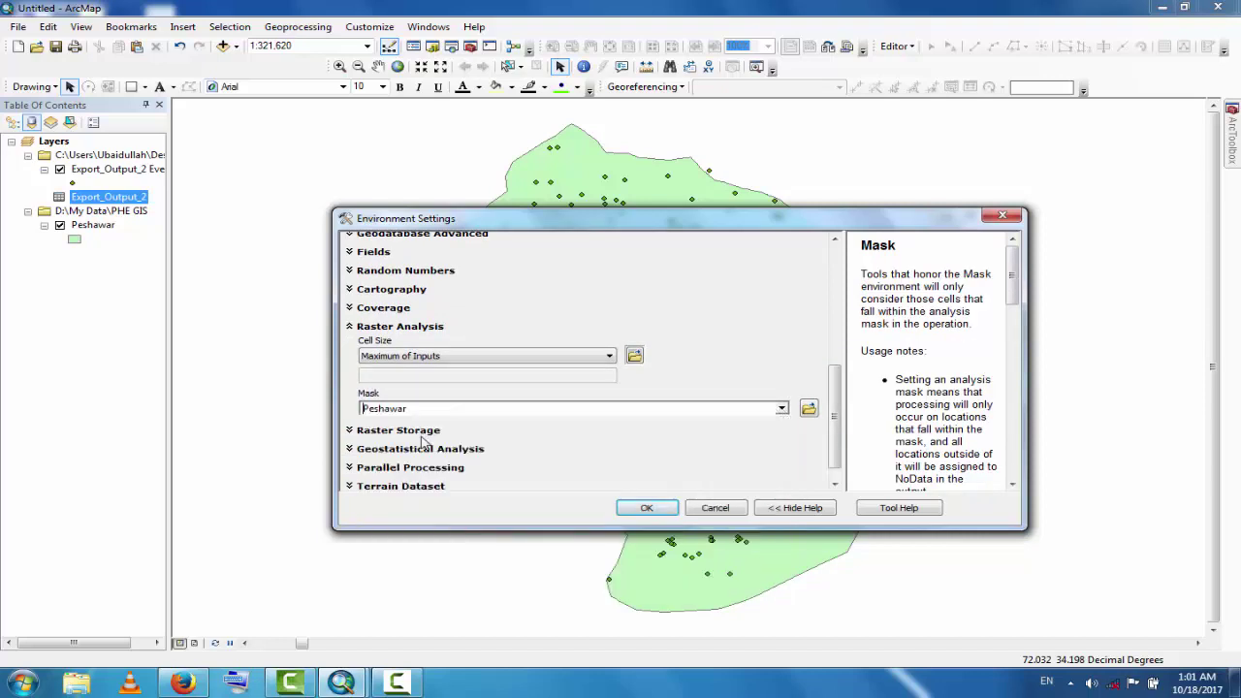
pyautogui.click(640, 510)
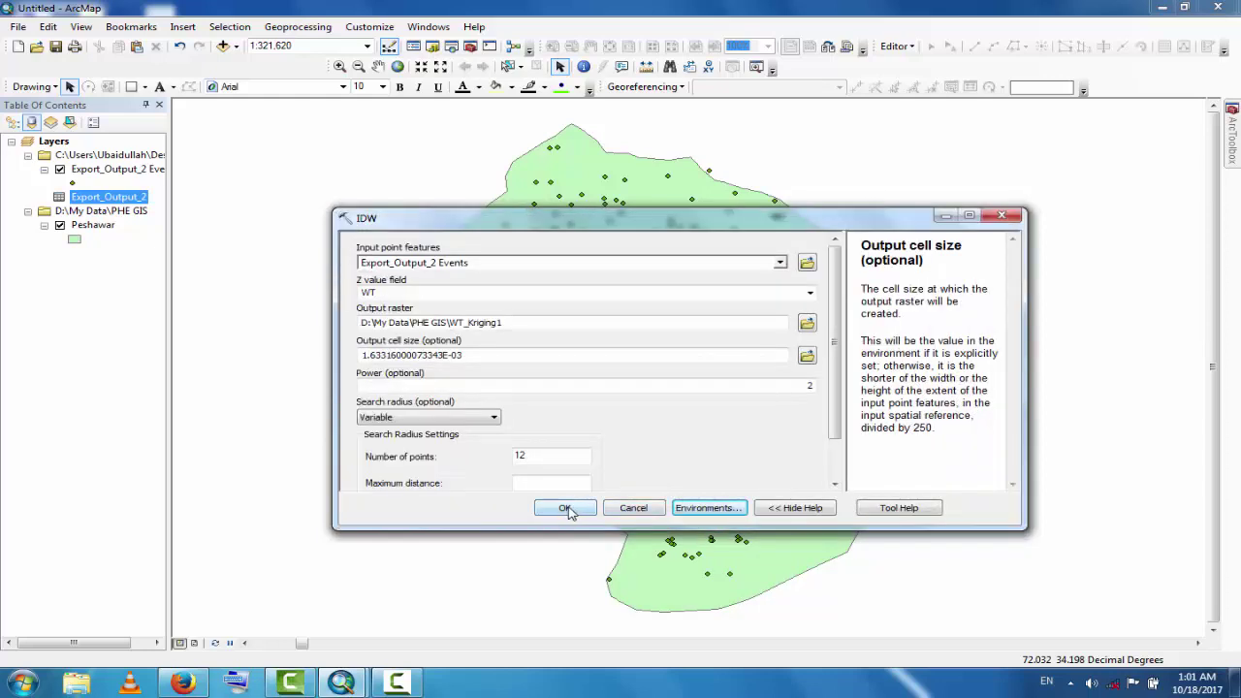
# Run the IDW interpolation and hide the Peshawar boundary layer, widening the table of contents to fit the full legend labels.
pyautogui.click(566, 508)
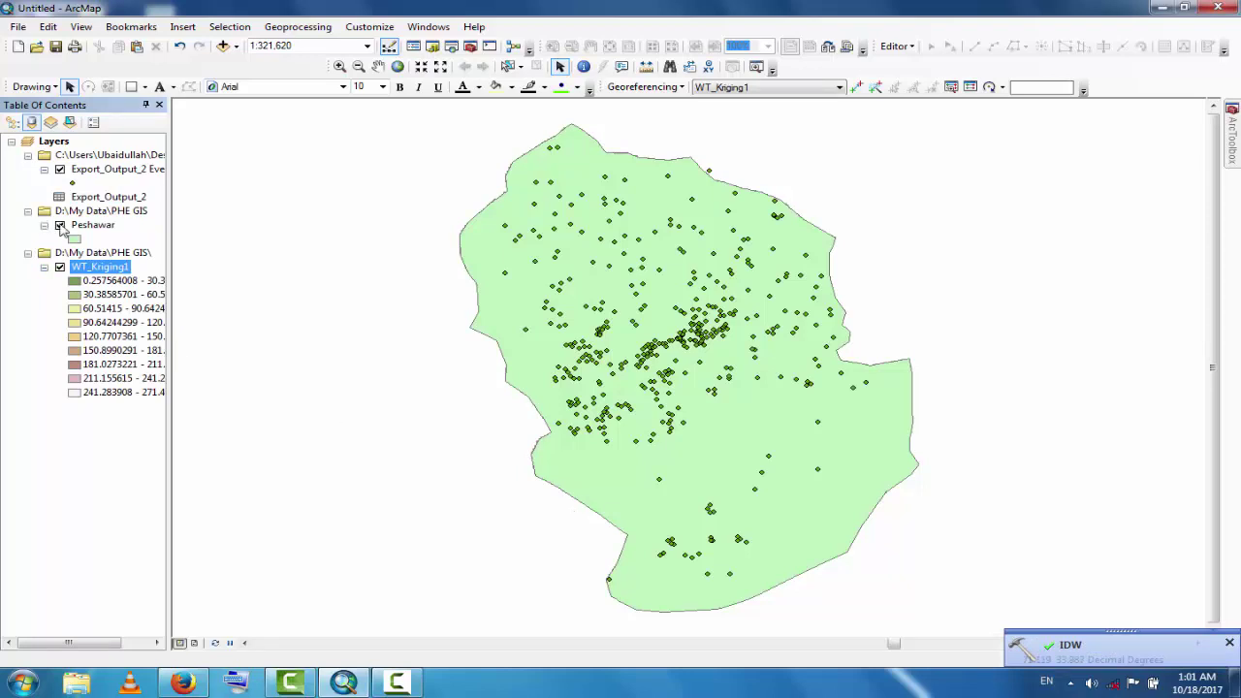
pyautogui.click(60, 224)
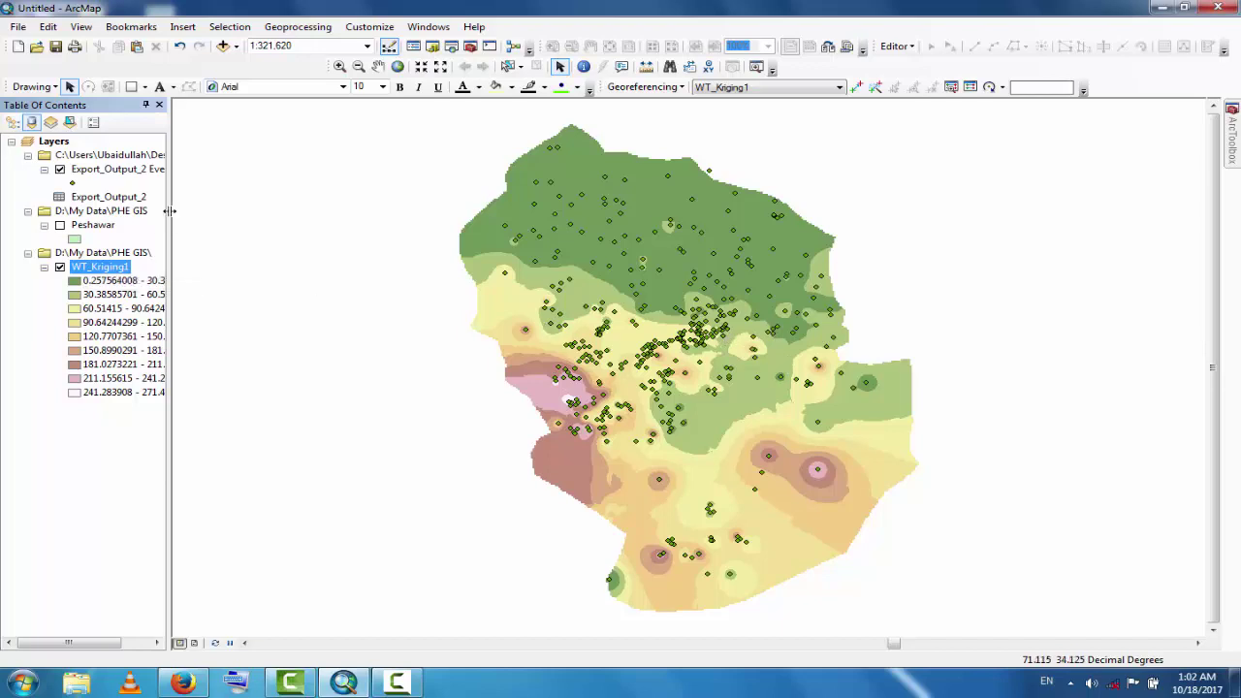
pyautogui.moveTo(169, 210); pyautogui.dragTo(270, 234)
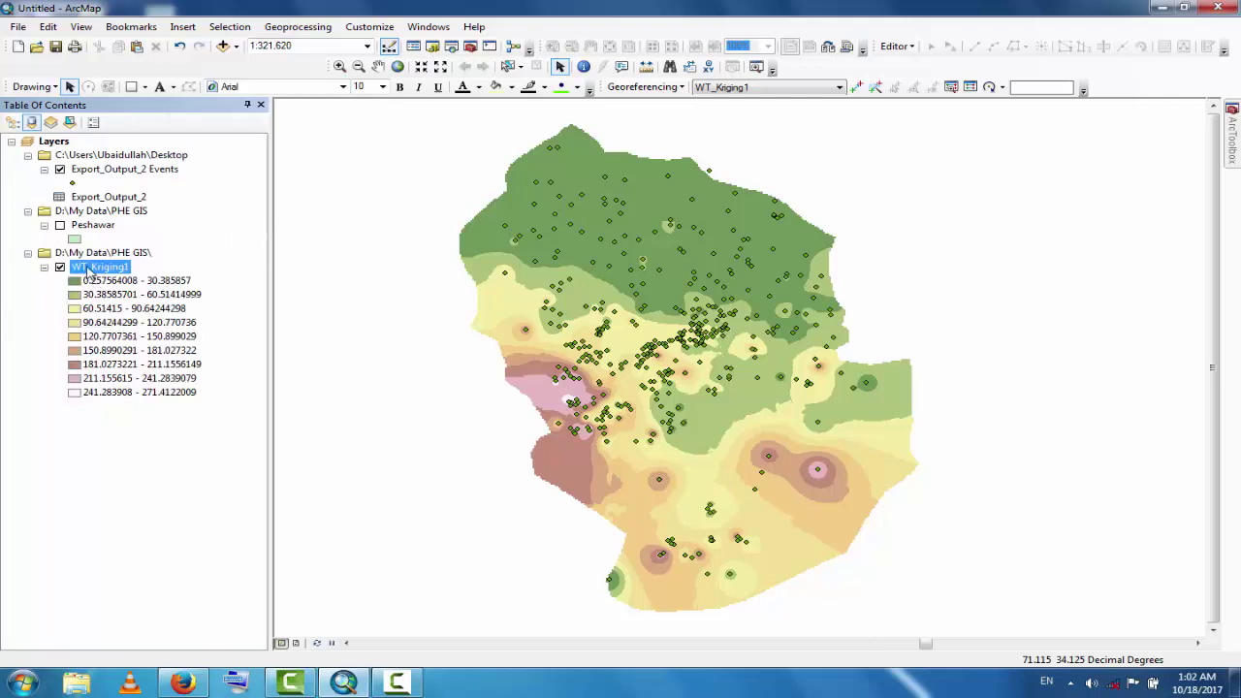
# Apply the blue-to-yellow-to-red color ramp to the classified symbology of the WT_Kriging1 raster.
pyautogui.rightClick(87, 268)
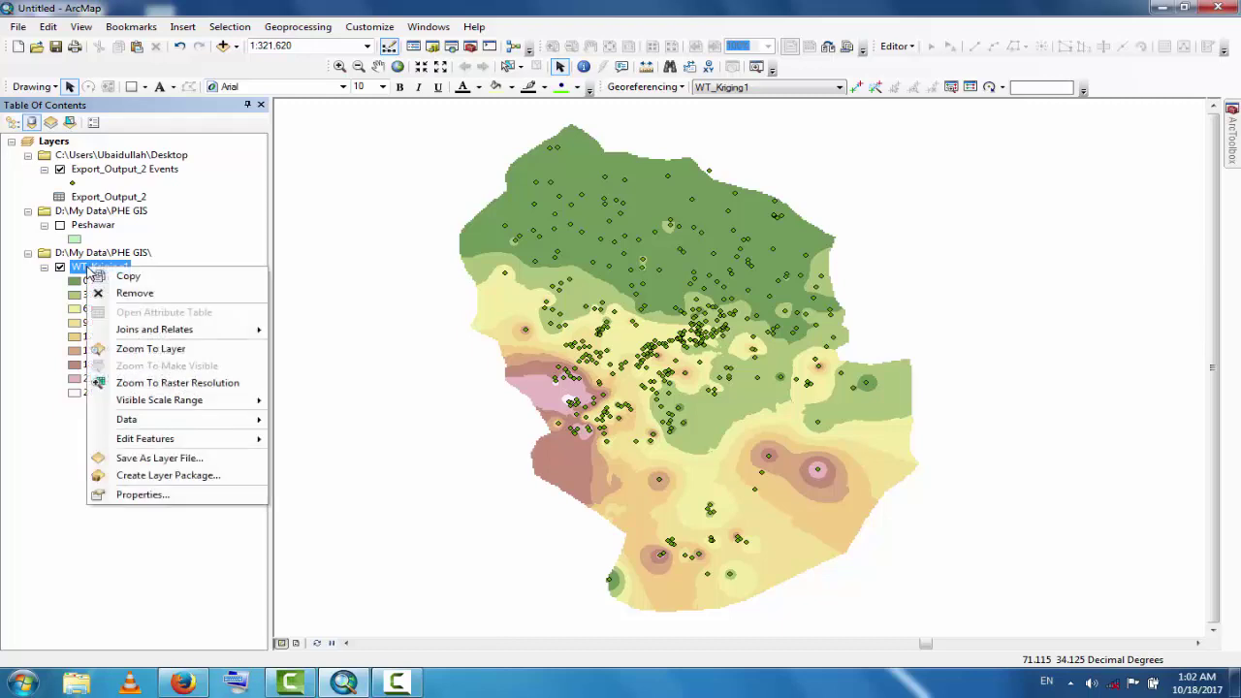
pyautogui.click(141, 495)
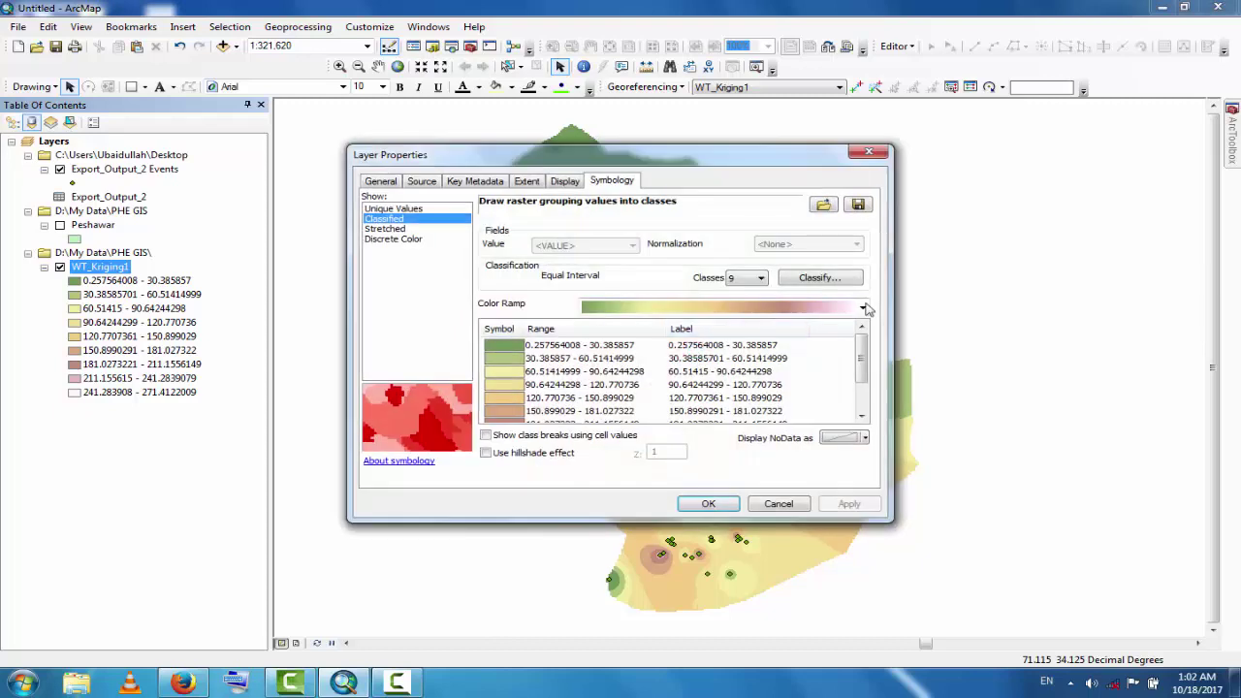
pyautogui.click(863, 308)
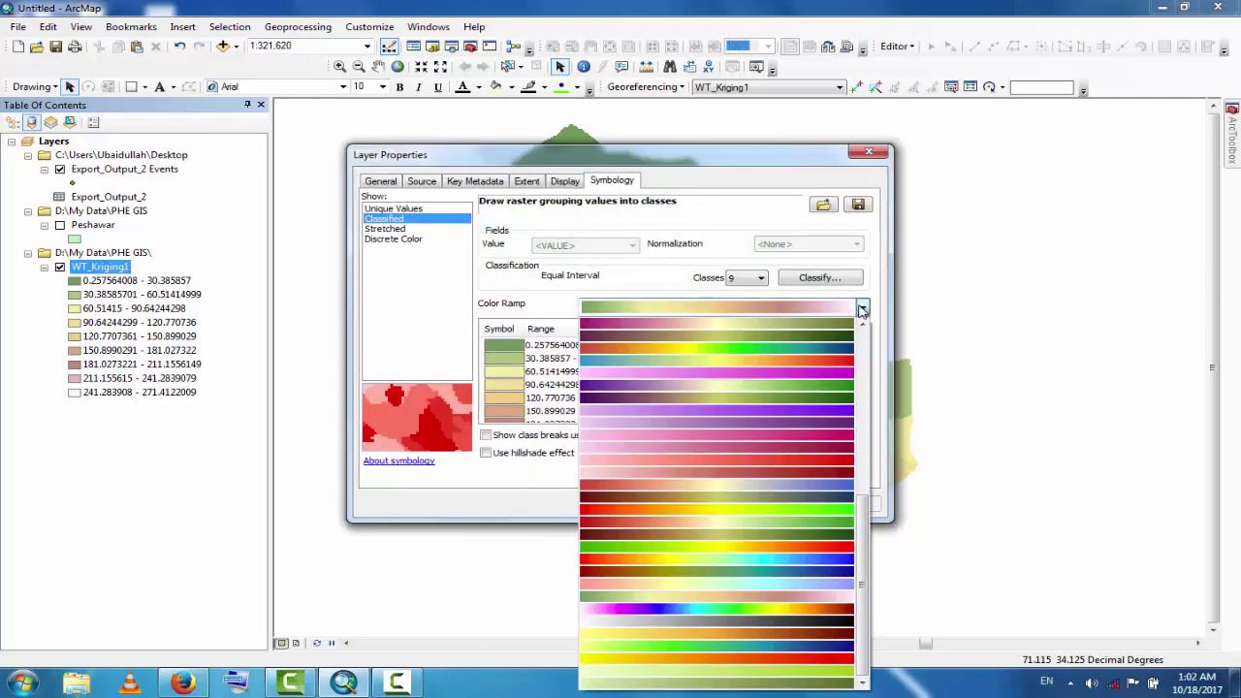
pyautogui.click(708, 369)
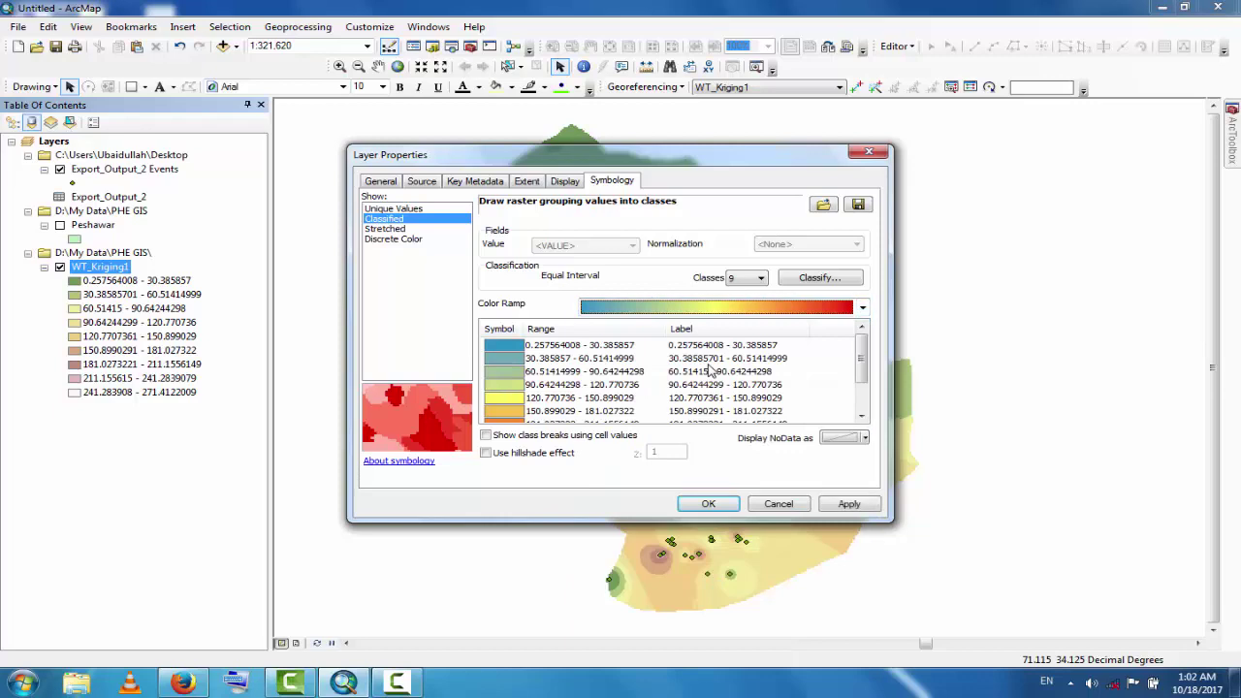
pyautogui.click(846, 504)
pyautogui.click(706, 503)
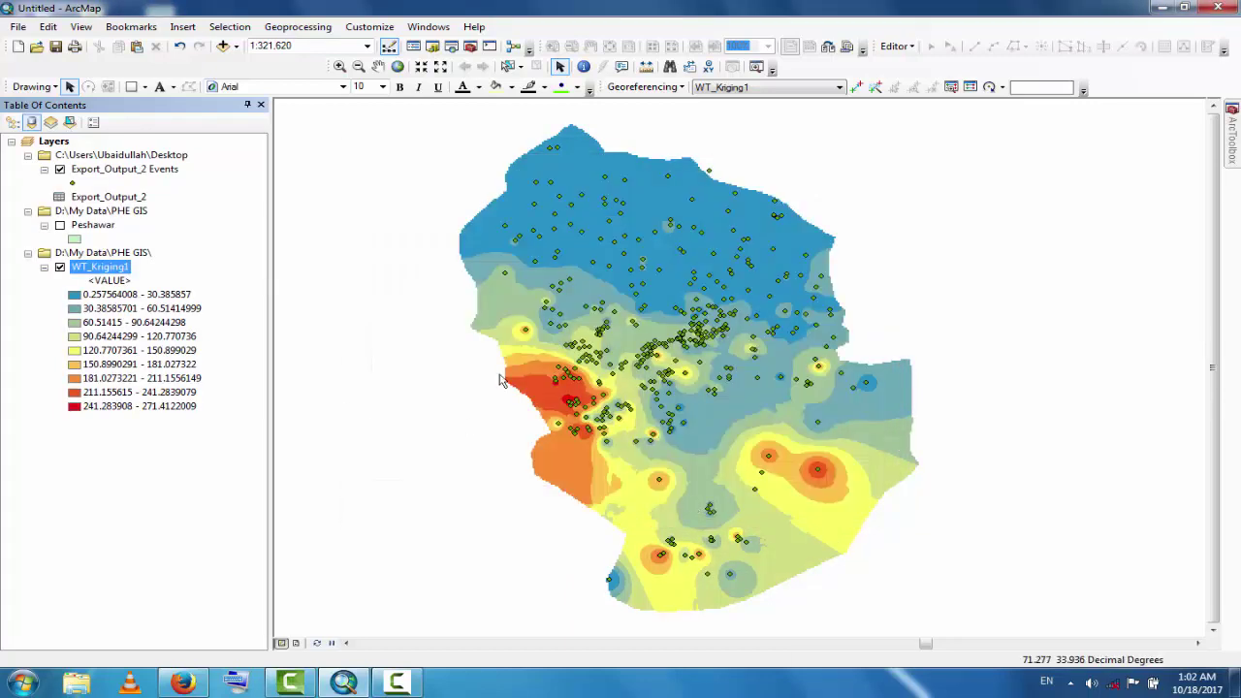